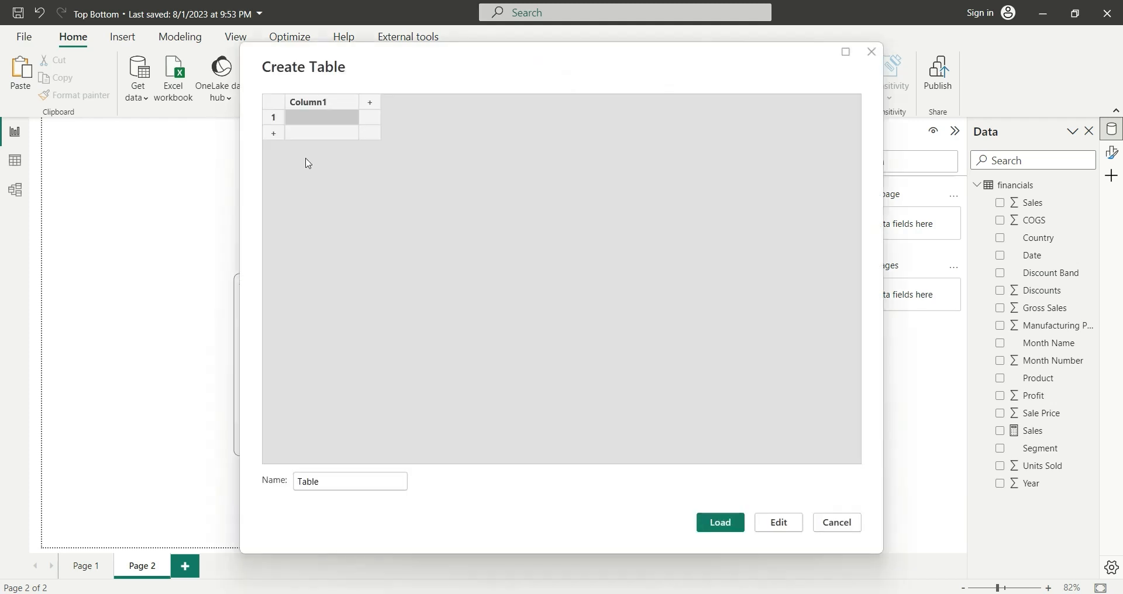
Step: Name the new table Top Bottom and title its two columns Metric and Sort
{"action": "left_click_drag", "start_coordinate": [329, 477], "coordinate": [280, 482]}
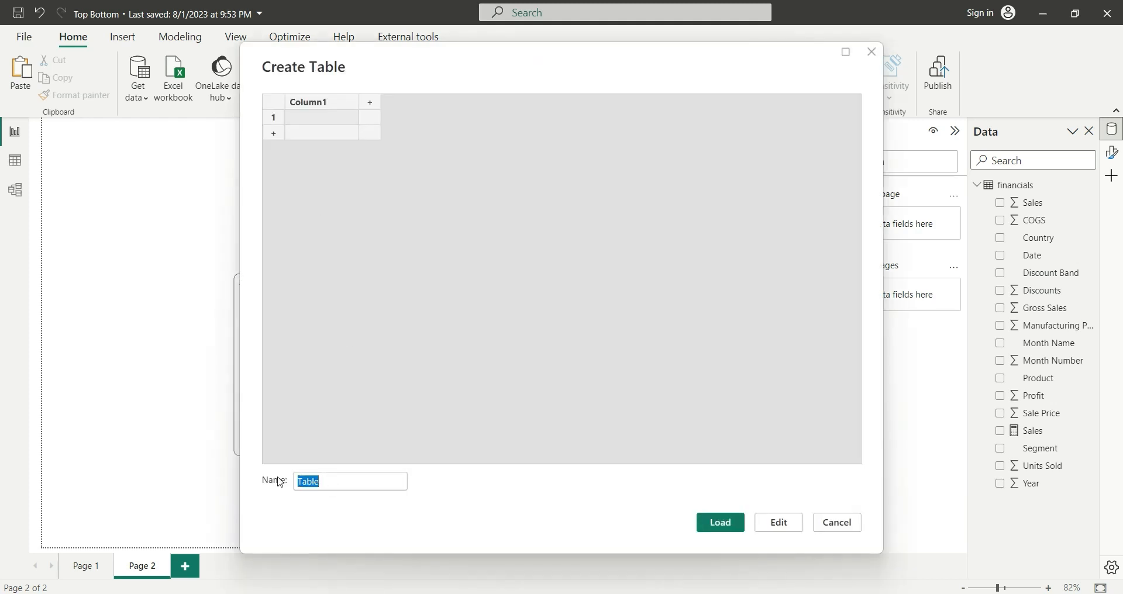
{"action": "type", "text": "Top Bottom"}
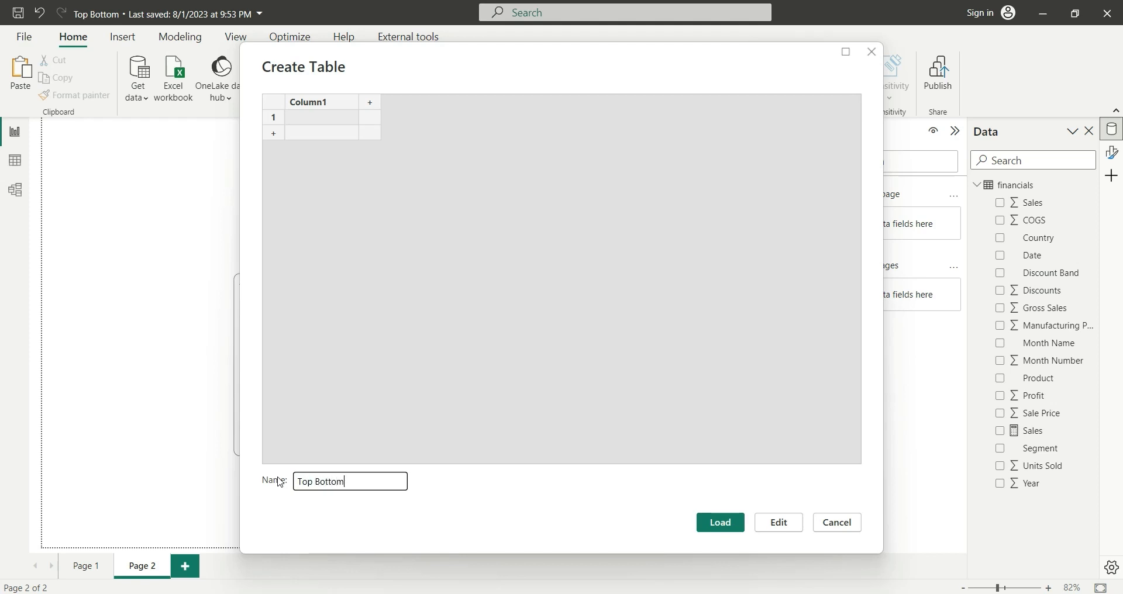
{"action": "double_click", "coordinate": [313, 106]}
{"action": "type", "text": "Metric"}
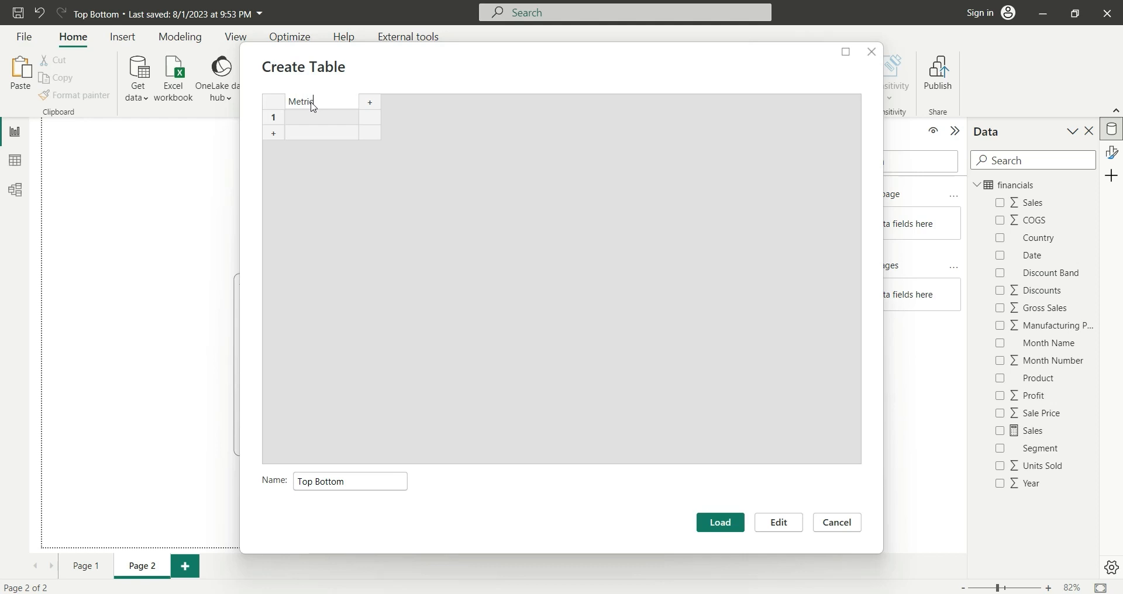
{"action": "key", "text": "Tab"}
{"action": "type", "text": "Sor"}
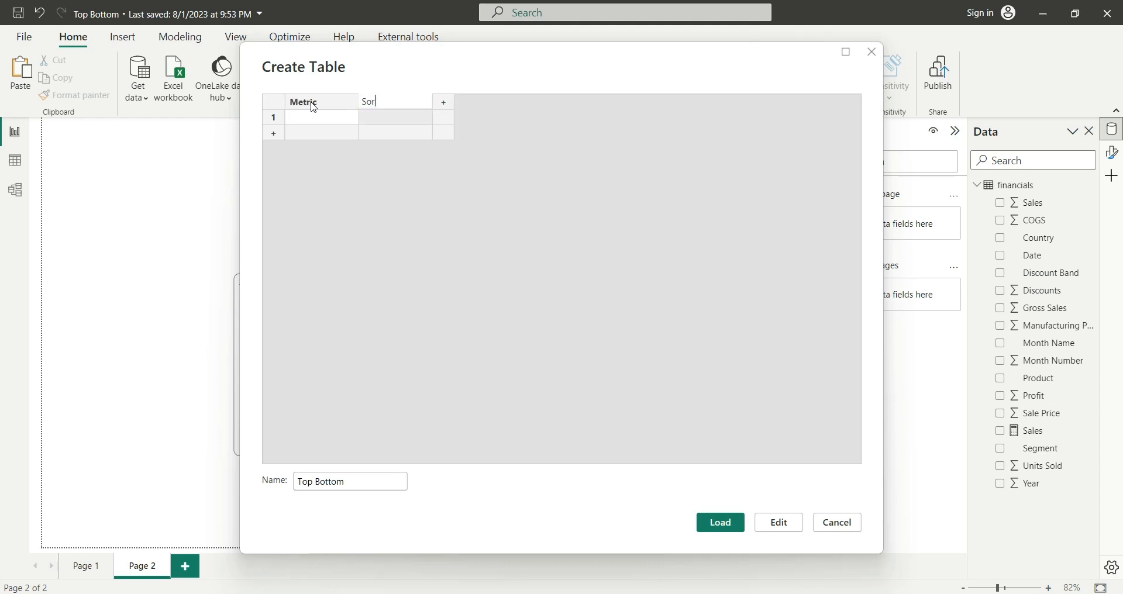
{"action": "type", "text": "t"}
Step: Fill the table with rows Top 3 with sort 1 and Bottom 3 with sort 2, and load it into the model
{"action": "left_click", "coordinate": [310, 116]}
{"action": "type", "text": "Top"}
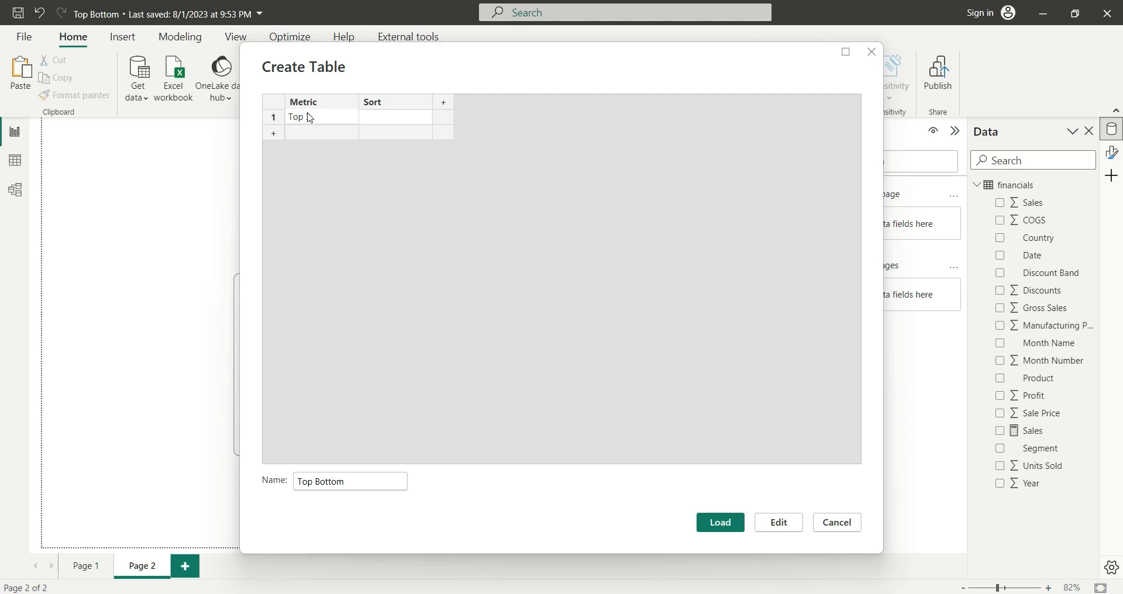
{"action": "key", "text": "Return"}
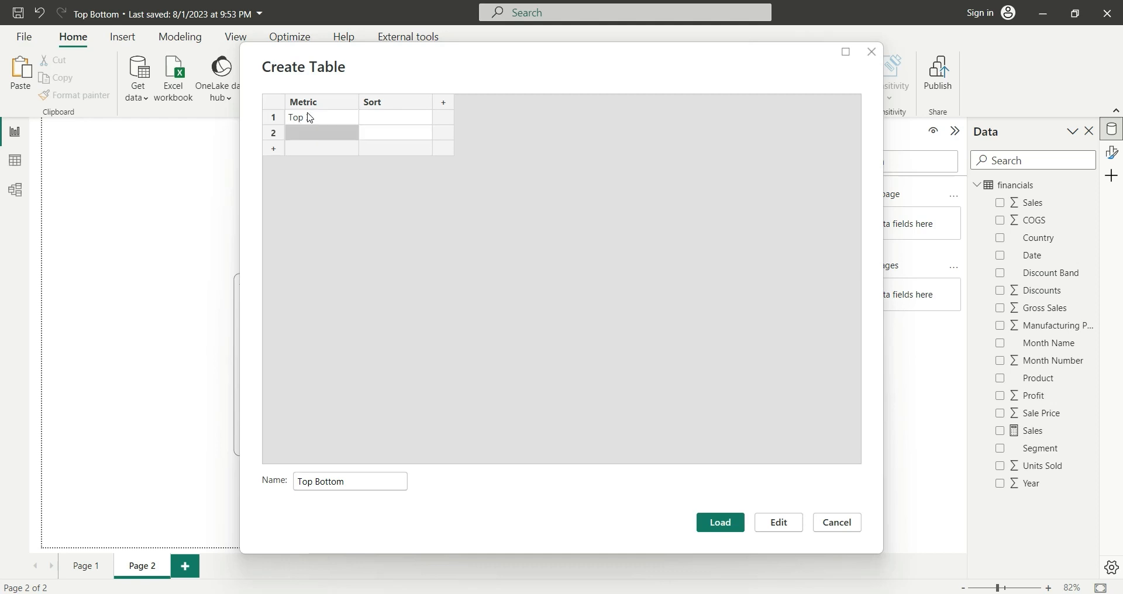
{"action": "type", "text": "Bottom 3"}
{"action": "left_click", "coordinate": [386, 121]}
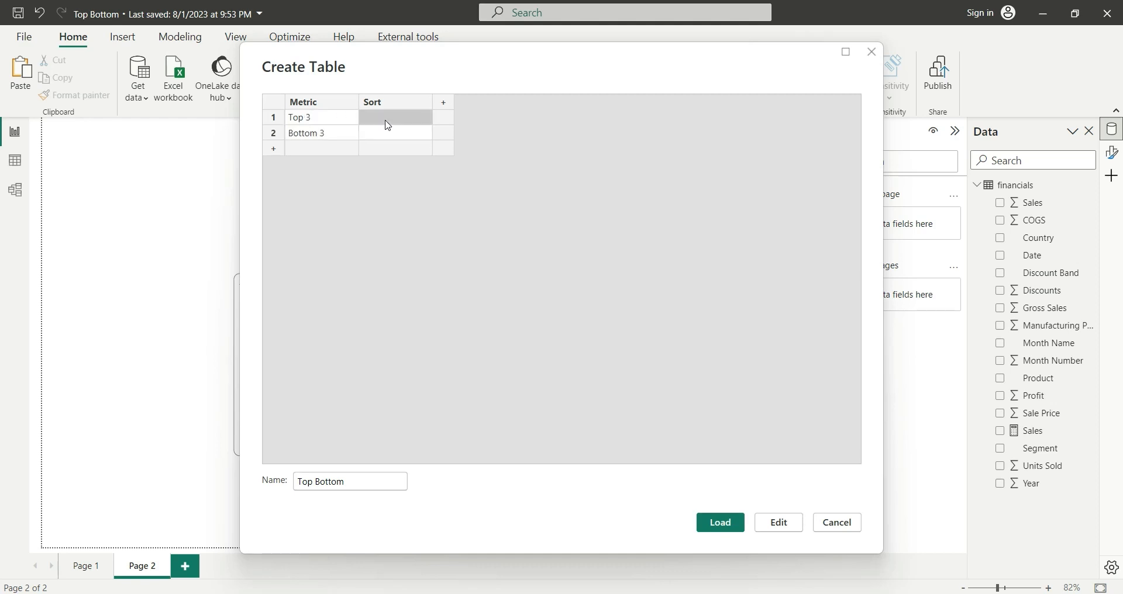
{"action": "type", "text": "1"}
{"action": "key", "text": "Return"}
{"action": "type", "text": "2"}
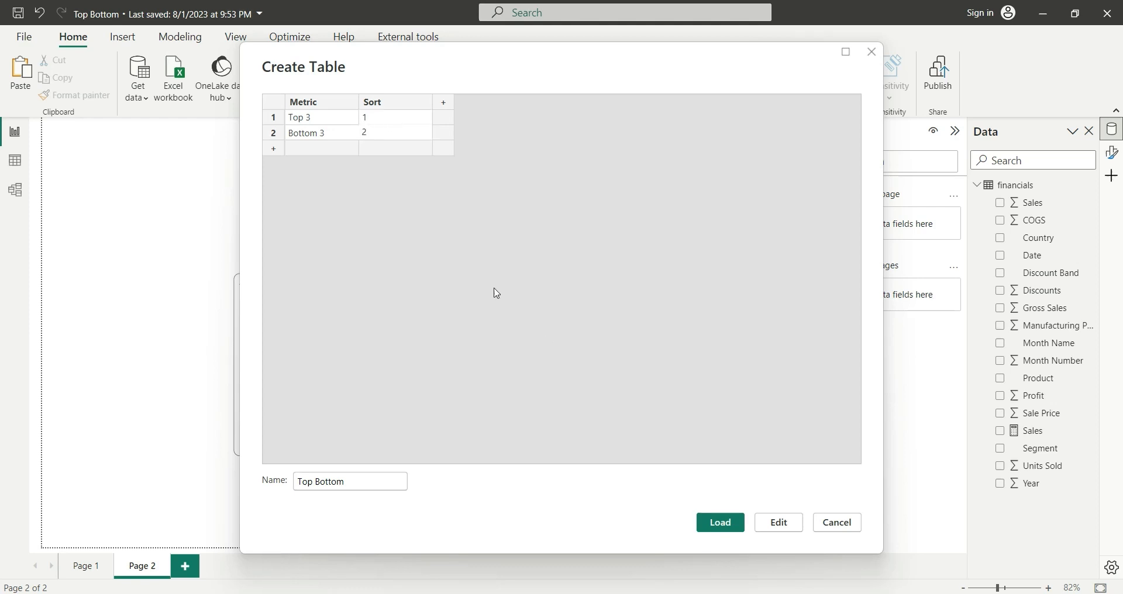
{"action": "left_click", "coordinate": [720, 522]}
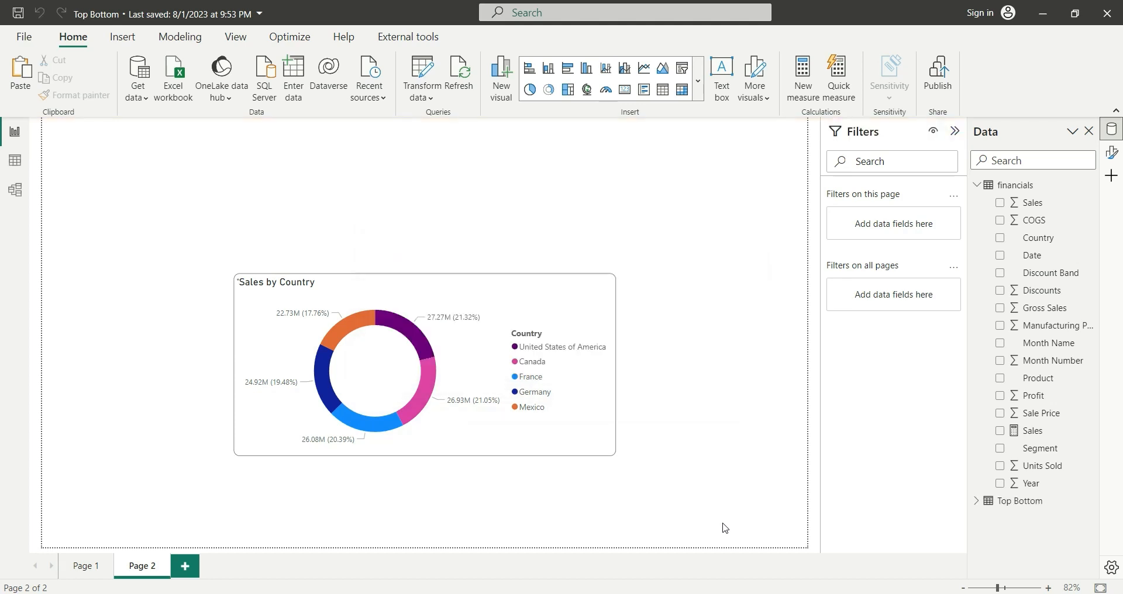
Step: Create a new measure in the Top Bottom table and begin its formula with the name Top Rank
{"action": "left_click", "coordinate": [976, 501]}
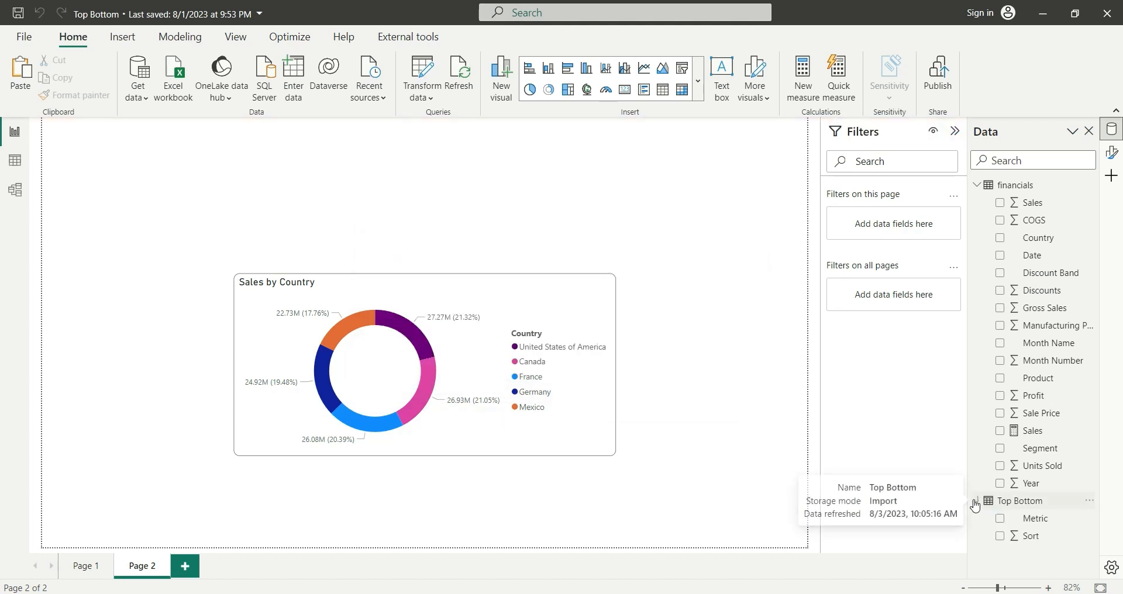
{"action": "left_click", "coordinate": [988, 518]}
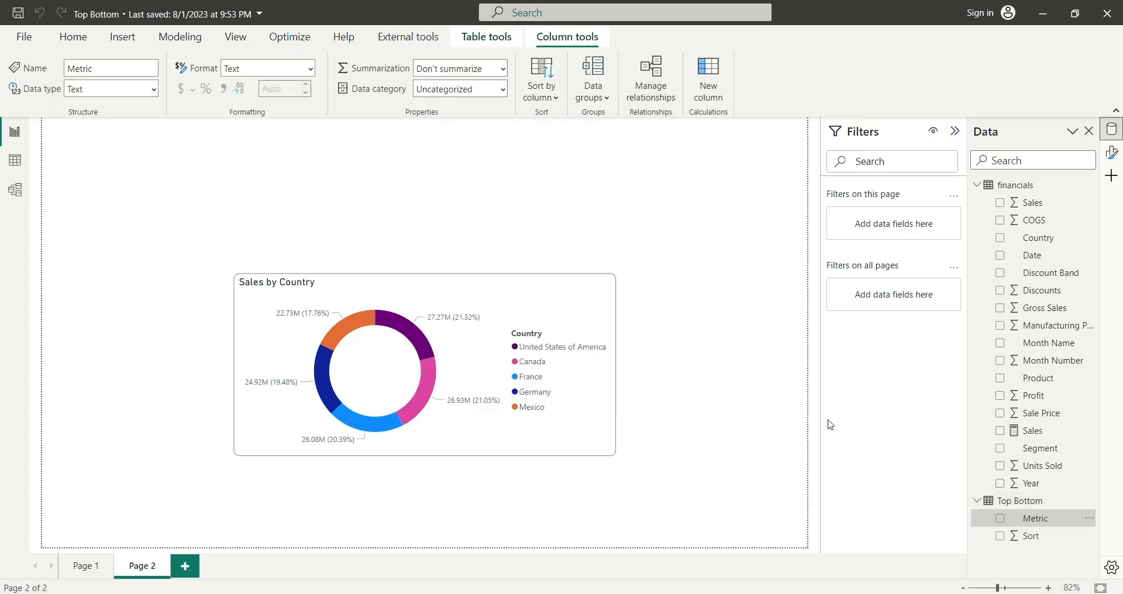
{"action": "right_click", "coordinate": [1022, 518]}
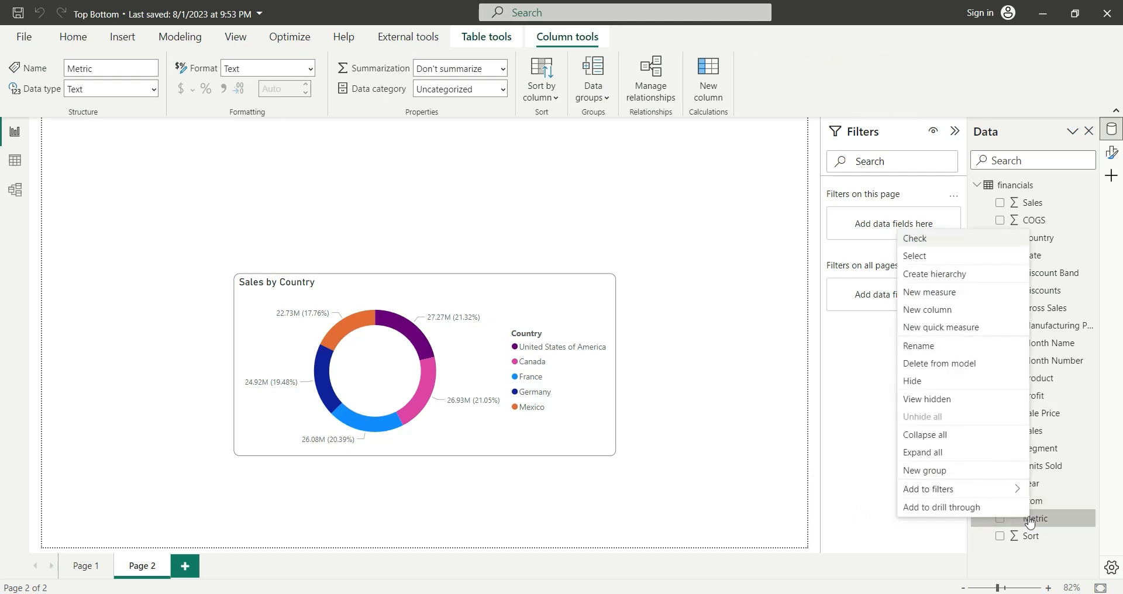
{"action": "left_click", "coordinate": [950, 292]}
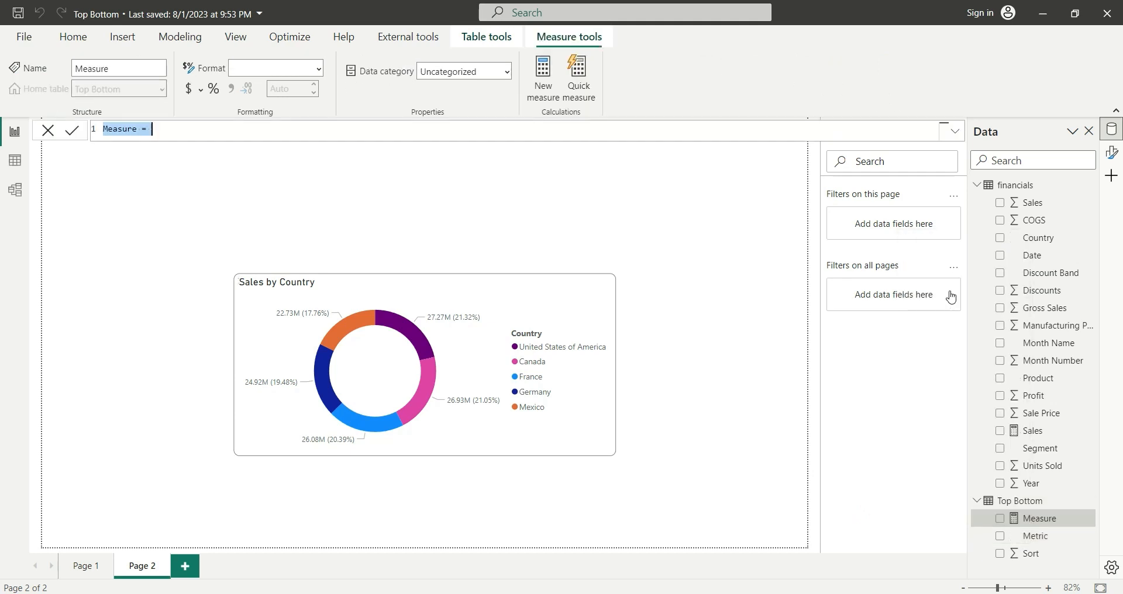
{"action": "type", "text": "To"}
{"action": "type", "text": "p Rank "}
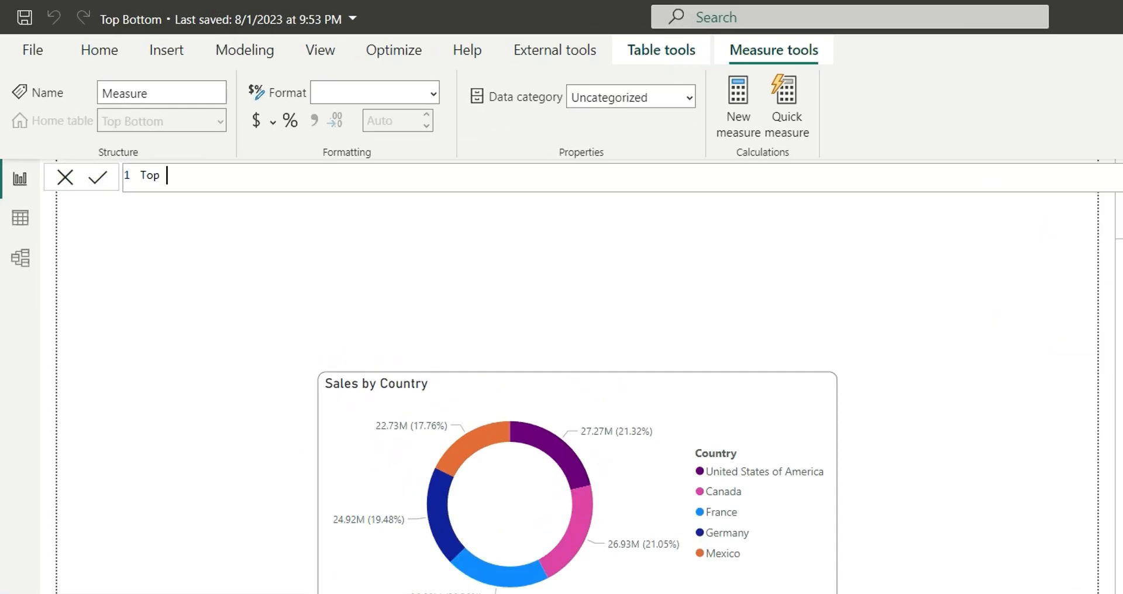
{"action": "type", "text": "="}
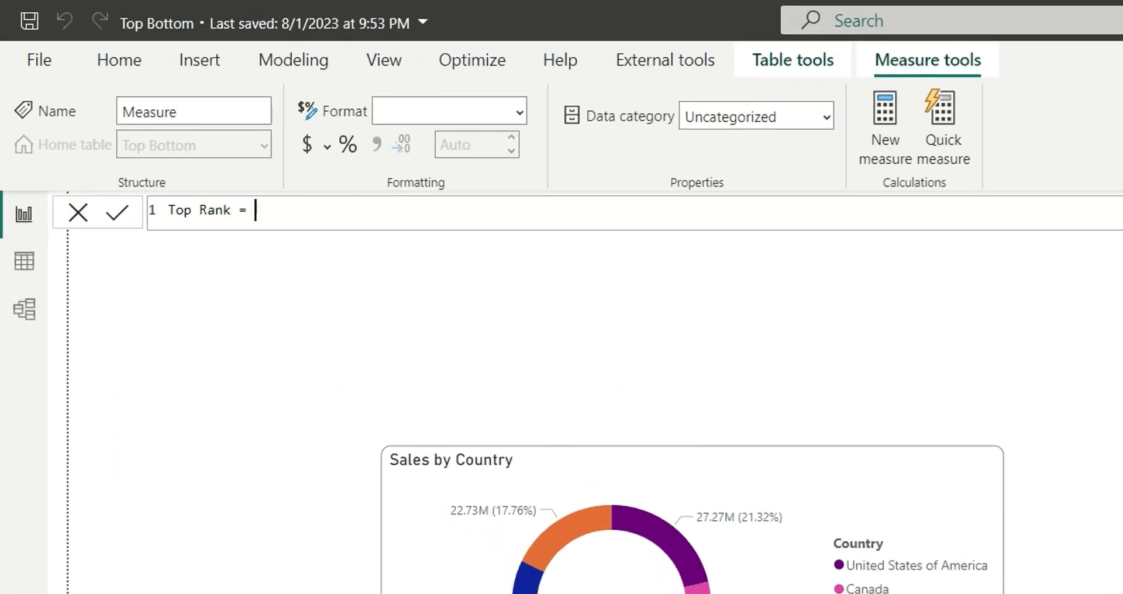
{"action": "key", "text": "shift+Return"}
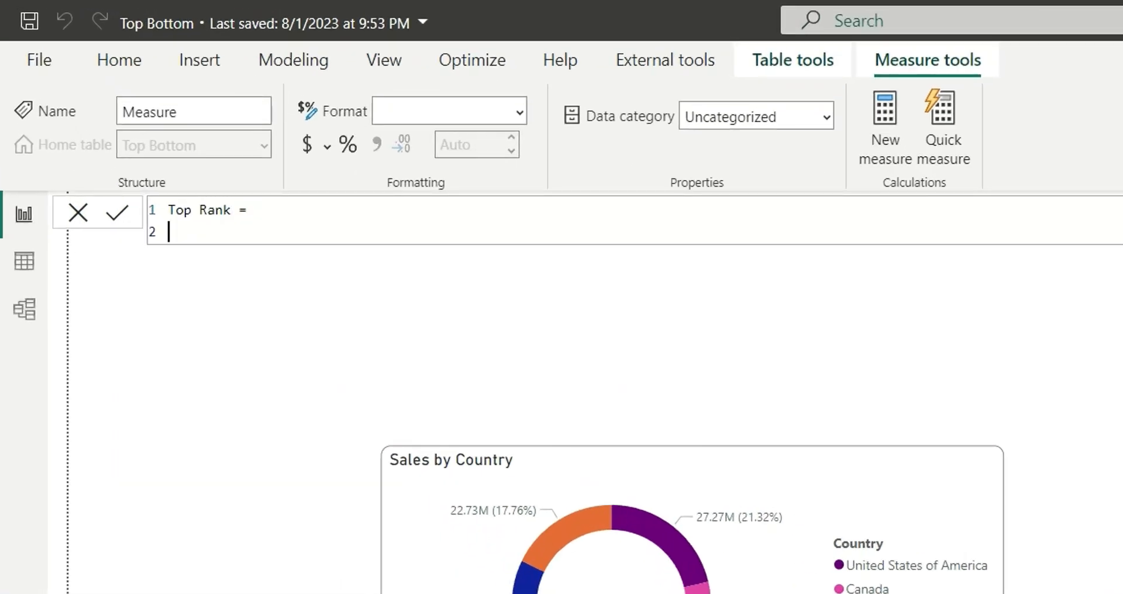
Step: Start the measure's expression with RANKX, using ALL(financials[Country]) as the table argument
{"action": "type", "text": "rank"}
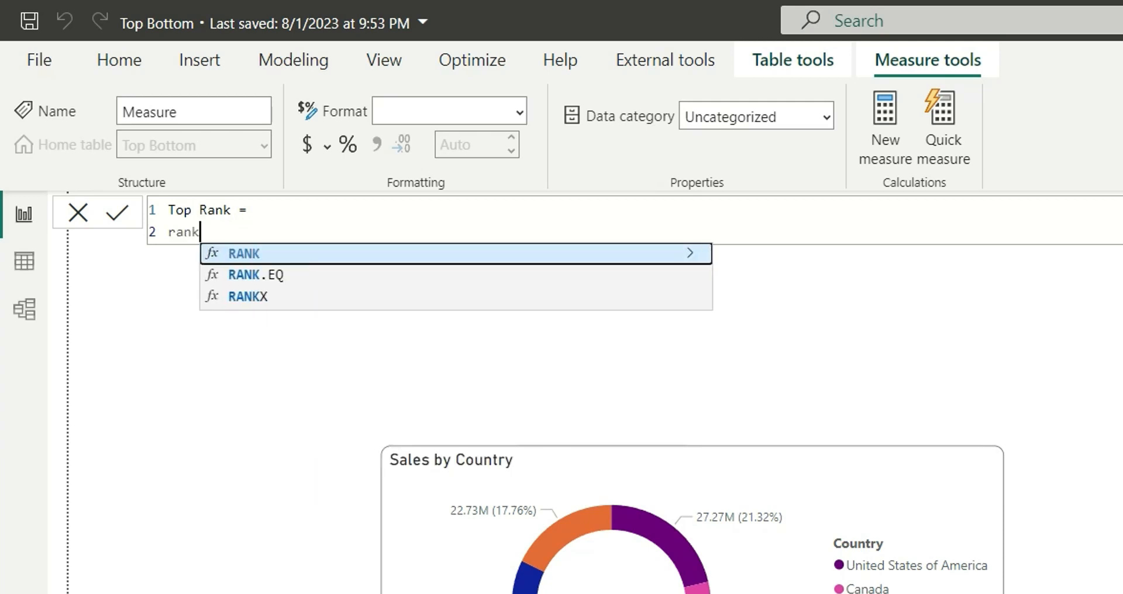
{"action": "type", "text": "x"}
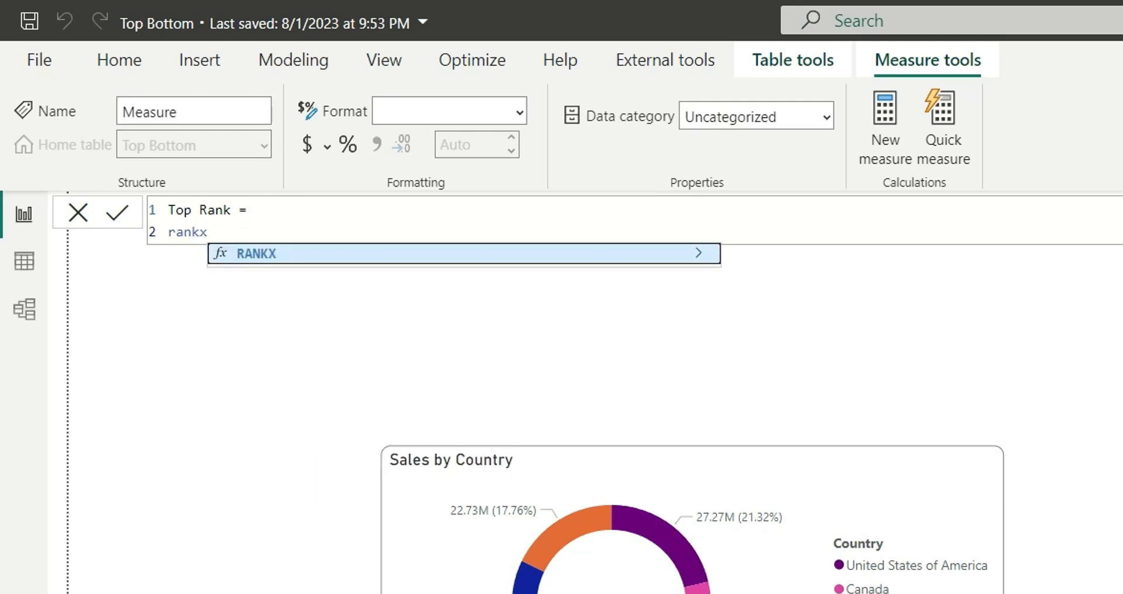
{"action": "key", "text": "Tab"}
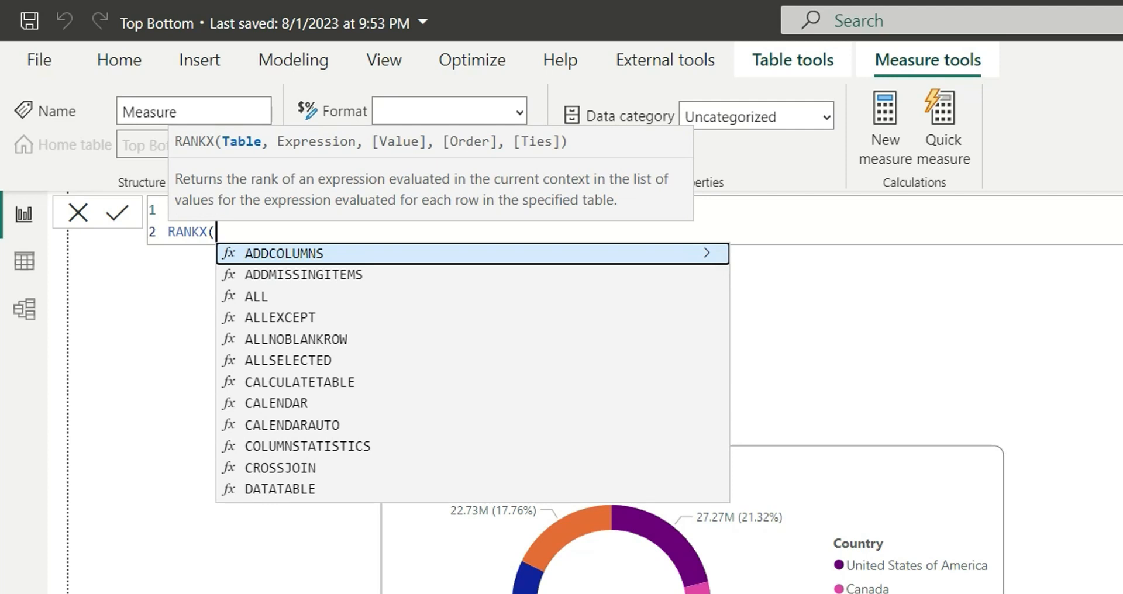
{"action": "key", "text": "shift+Return"}
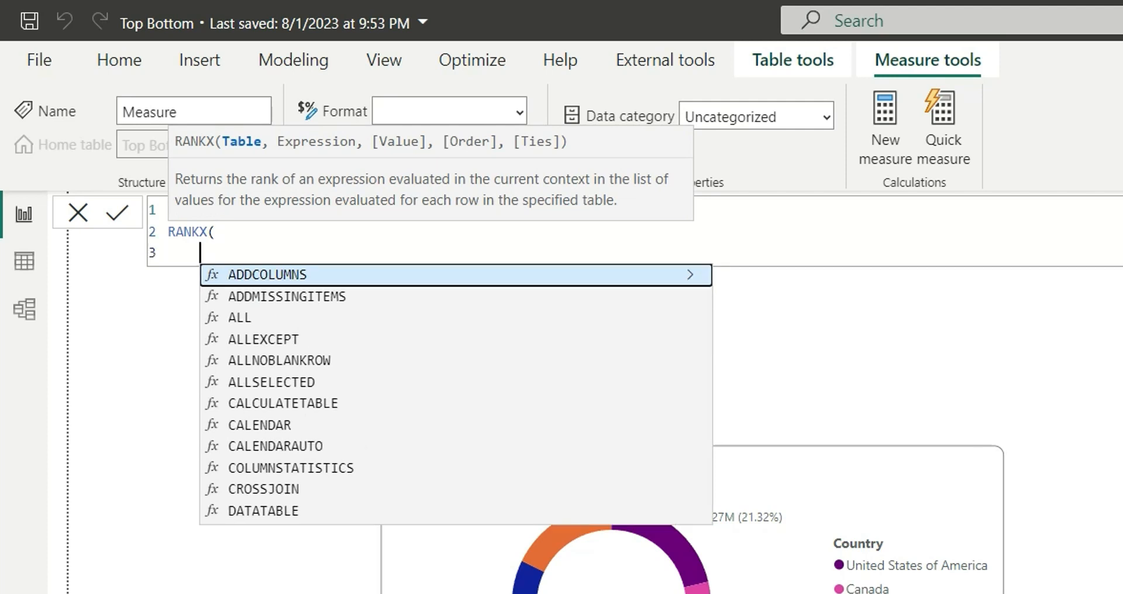
{"action": "type", "text": "All"}
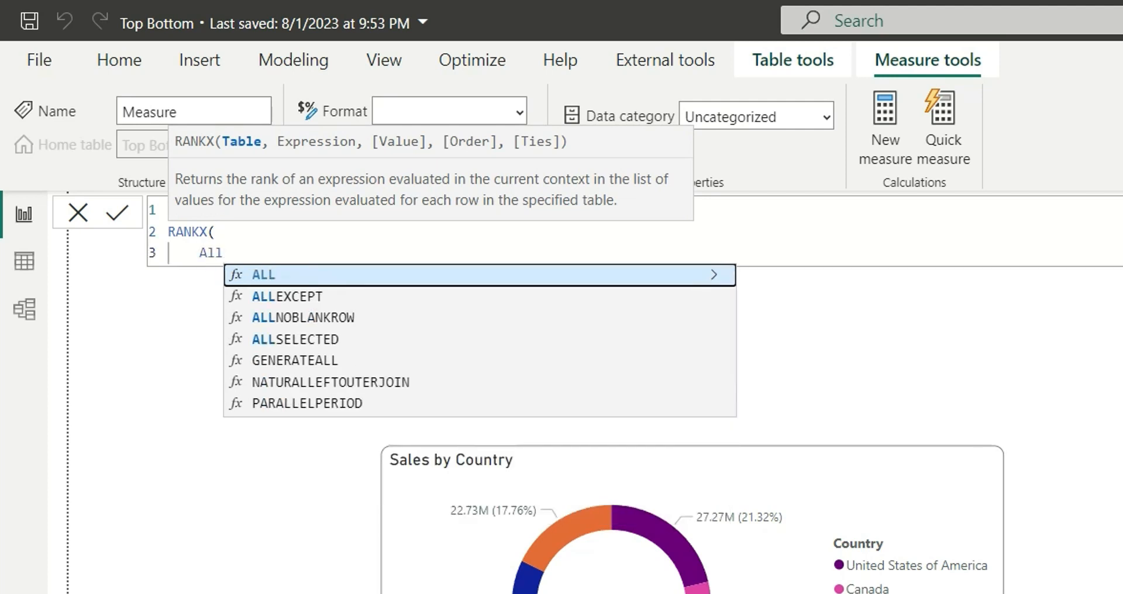
{"action": "key", "text": "Tab"}
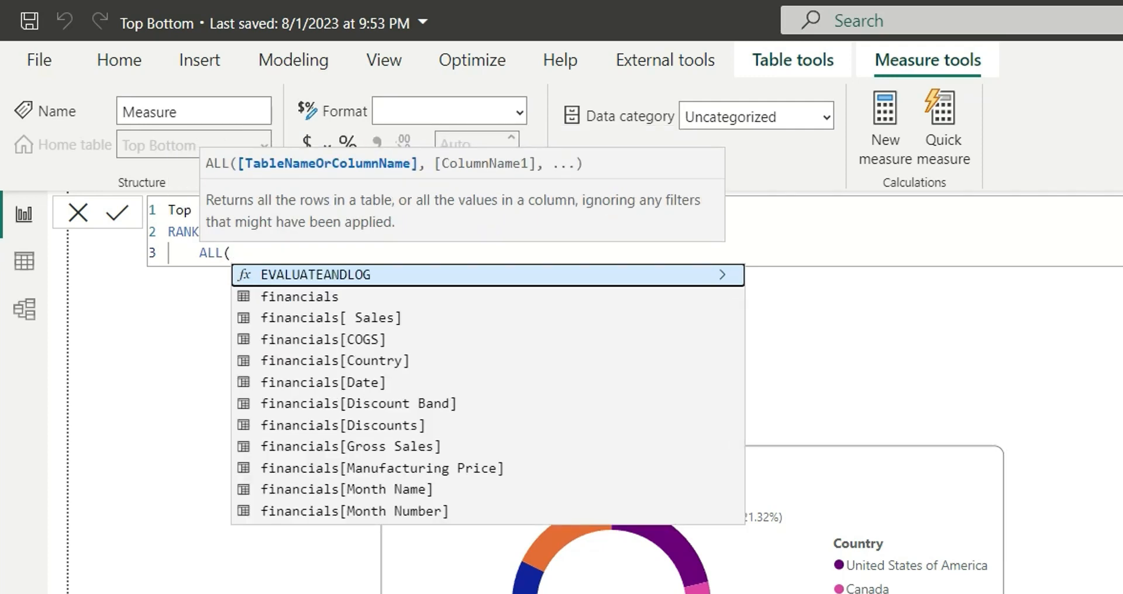
{"action": "type", "text": "coun"}
{"action": "key", "text": "Tab"}
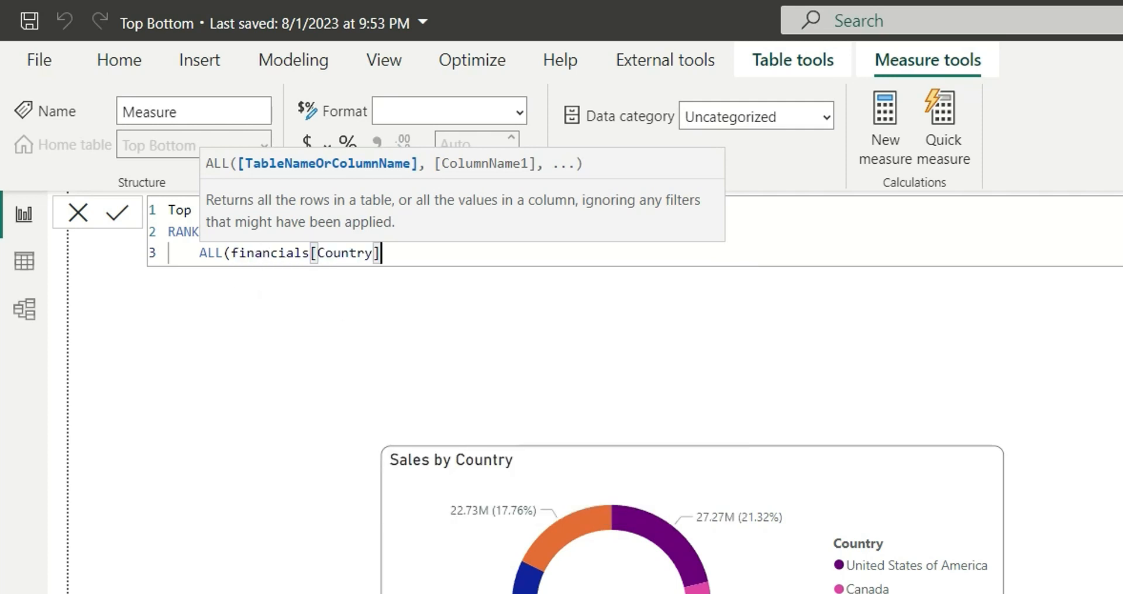
{"action": "type", "text": ")"}
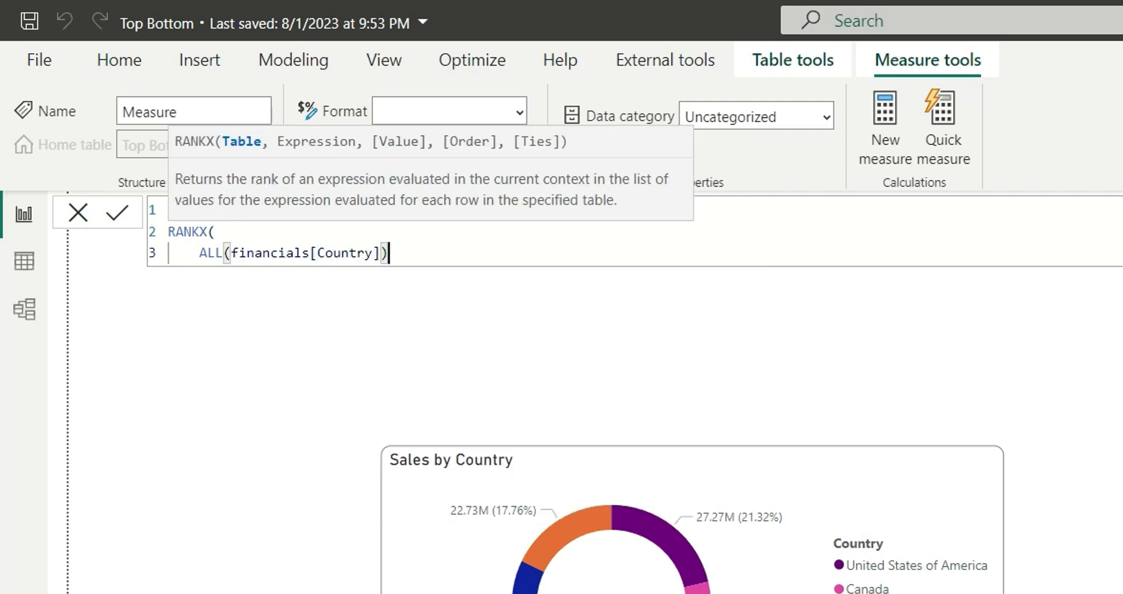
{"action": "type", "text": ","}
{"action": "key", "text": "shift+Return"}
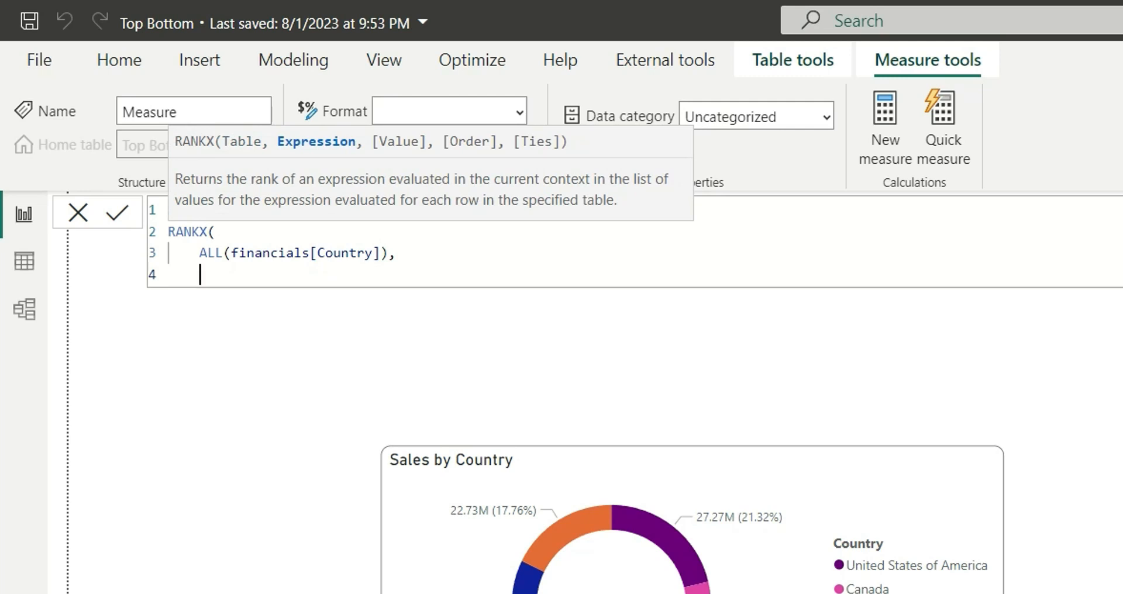
Step: Complete RANKX with [Sales] as the expression, an empty value argument and DESC order, and commit the measure
{"action": "type", "text": "["}
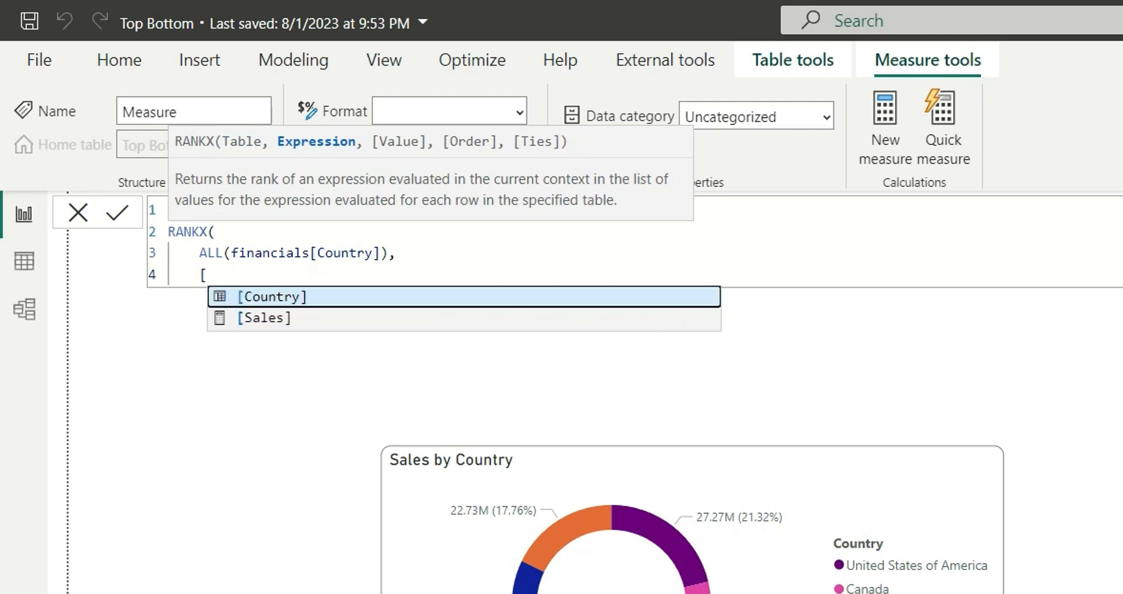
{"action": "type", "text": "Sales"}
{"action": "key", "text": "Tab"}
{"action": "type", "text": ","}
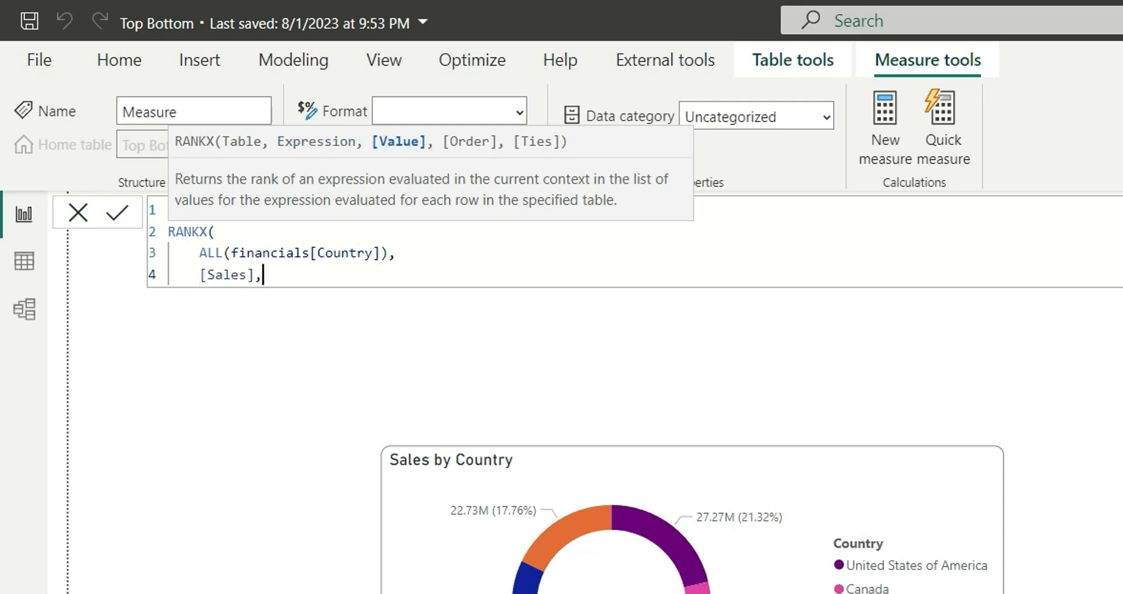
{"action": "key", "text": "shift+Return"}
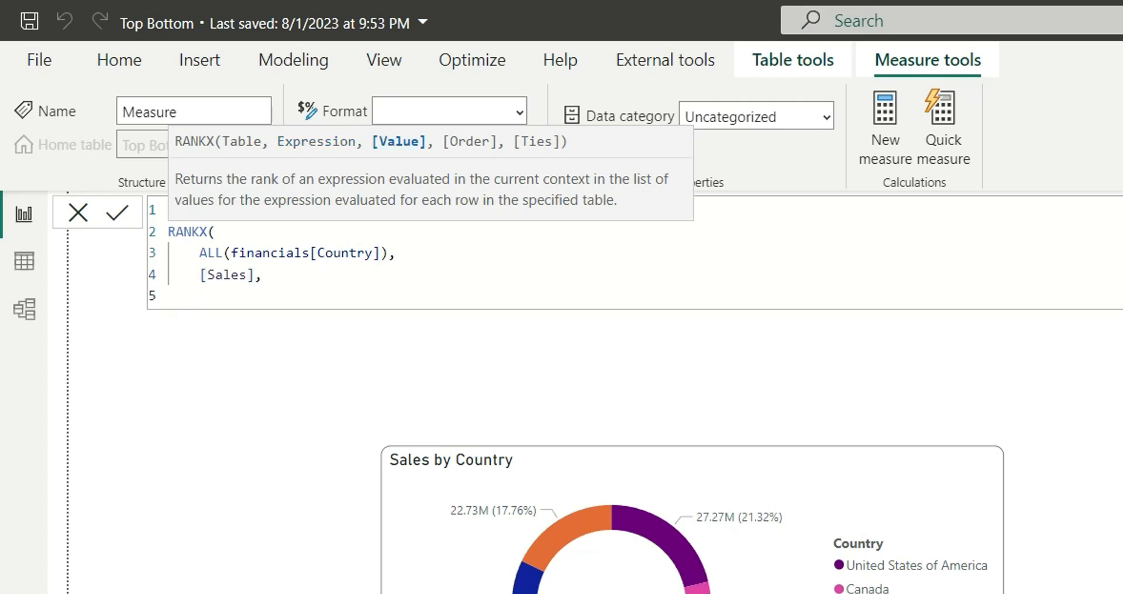
{"action": "type", "text": ","}
{"action": "key", "text": "shift+Return"}
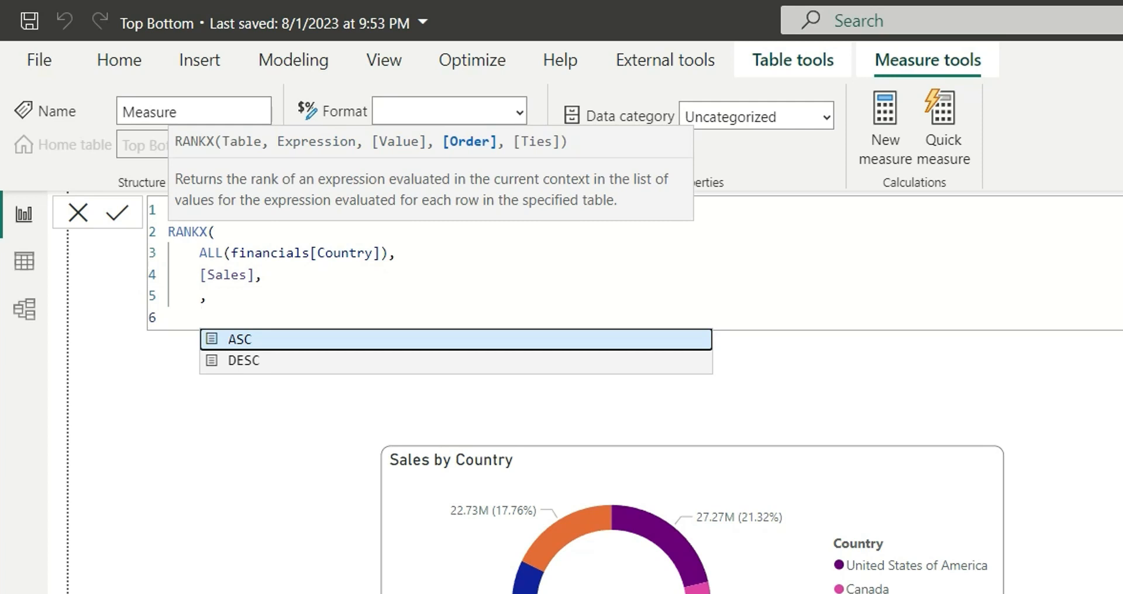
{"action": "key", "text": "Down"}
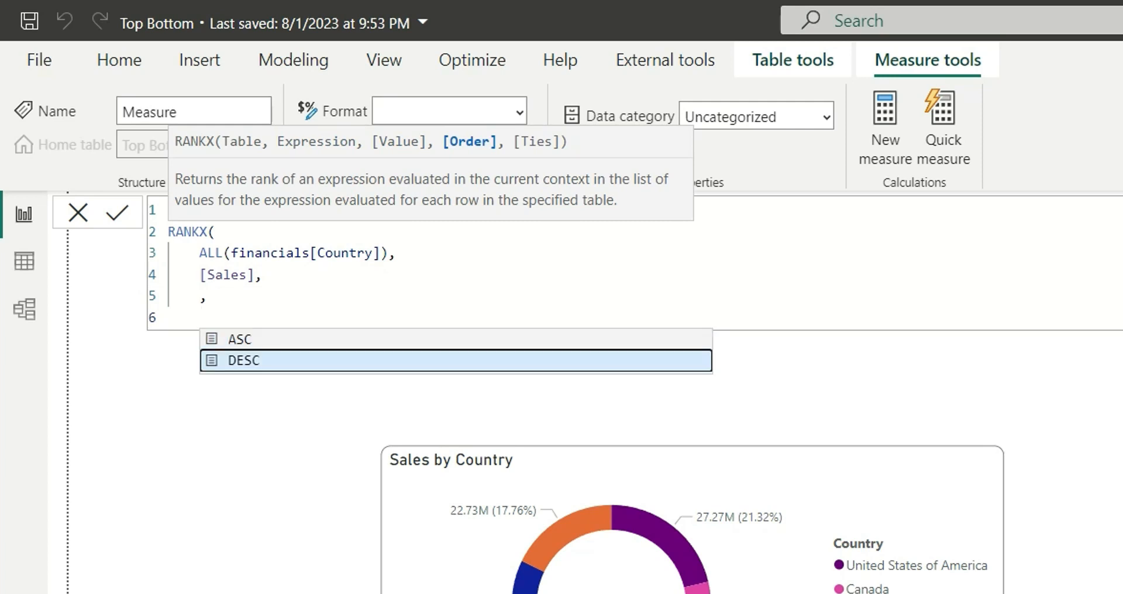
{"action": "key", "text": "Tab"}
{"action": "key", "text": "shift+Return"}
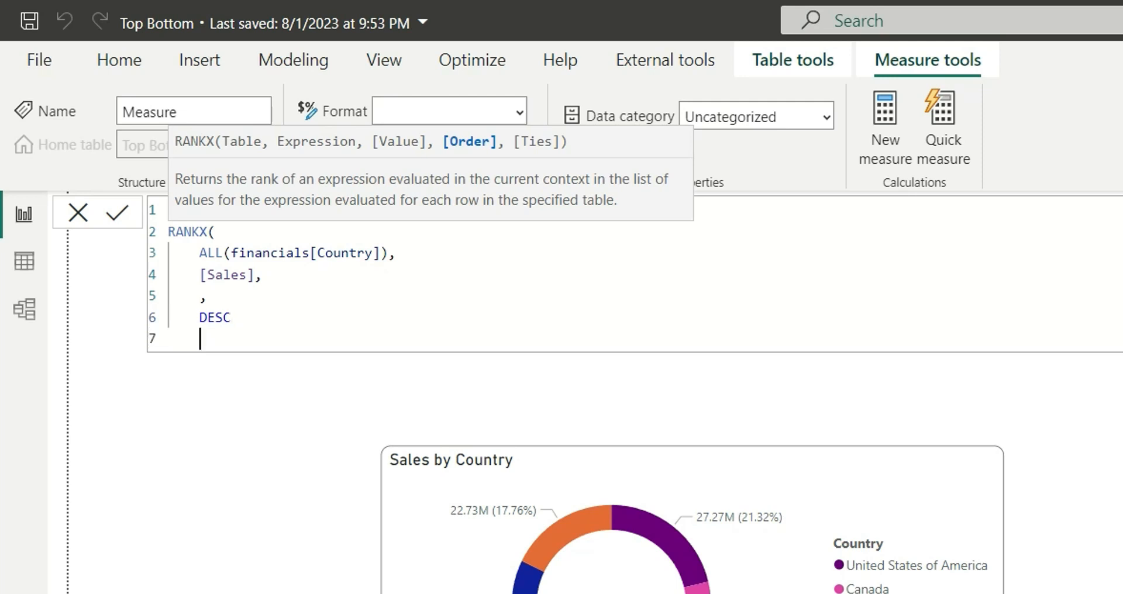
{"action": "type", "text": ")"}
{"action": "key", "text": "Return"}
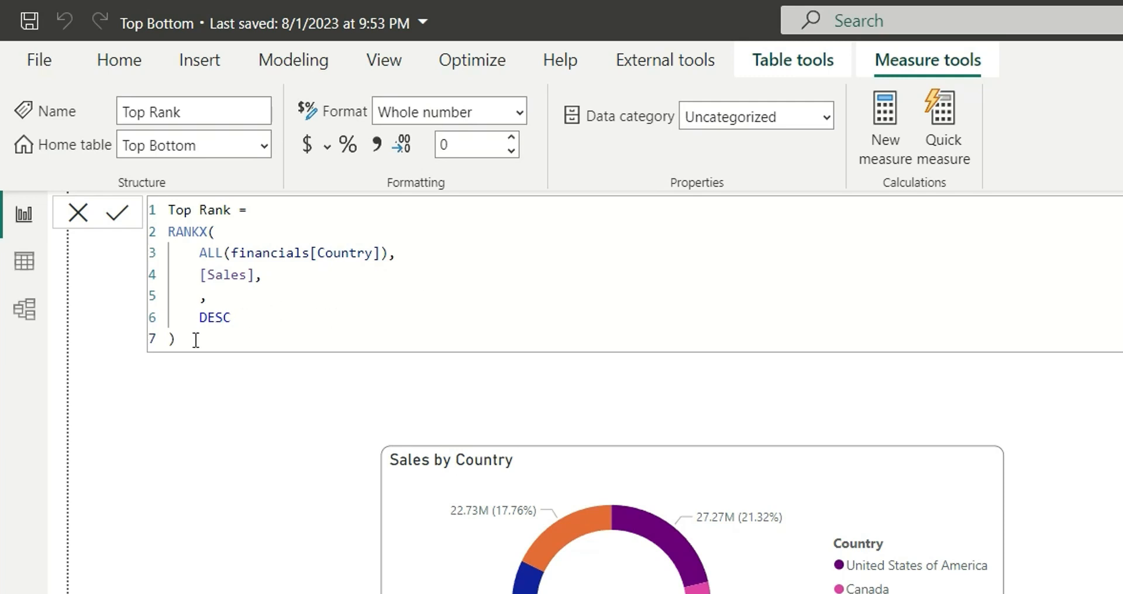
Step: Copy the entire Top Rank formula into another new measure in the same table
{"action": "left_click_drag", "start_coordinate": [195, 339], "coordinate": [154, 202]}
{"action": "key", "text": "ctrl+c"}
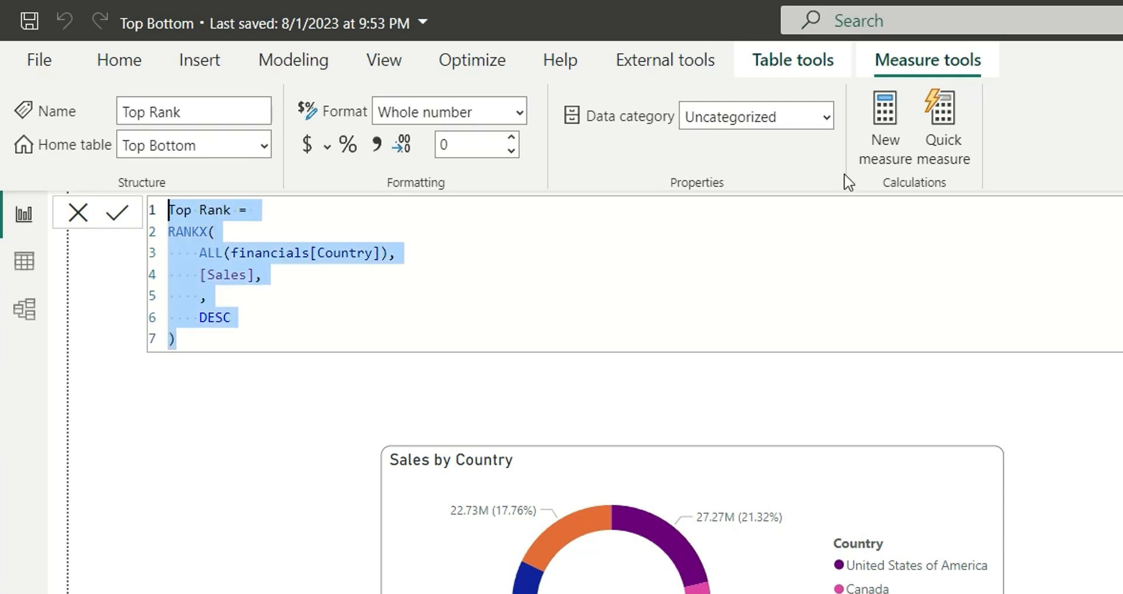
{"action": "left_click", "coordinate": [887, 147]}
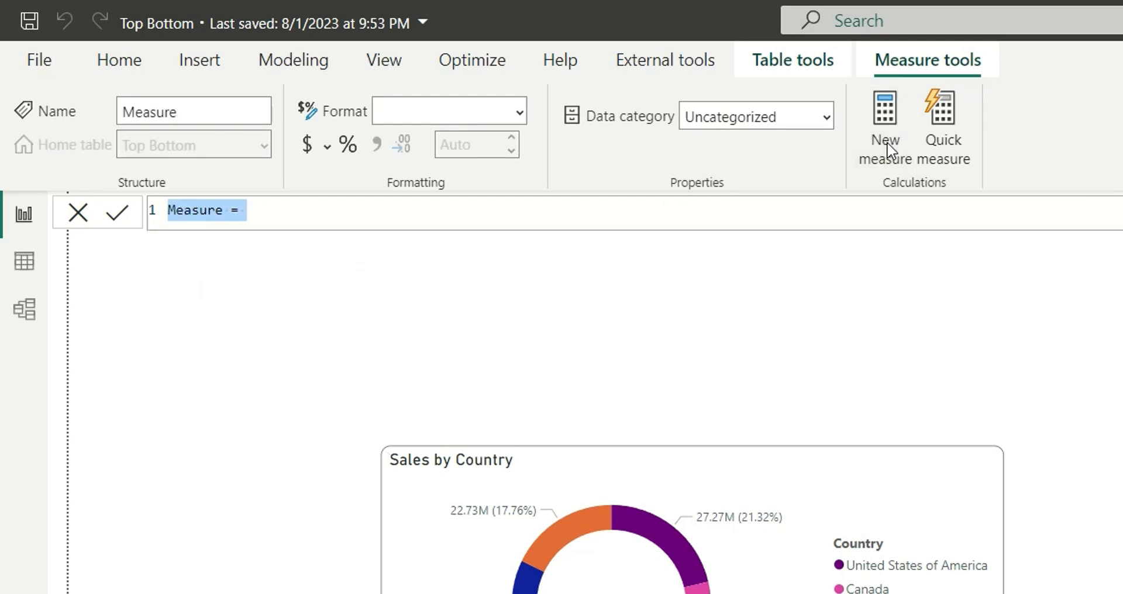
{"action": "key", "text": "ctrl+v"}
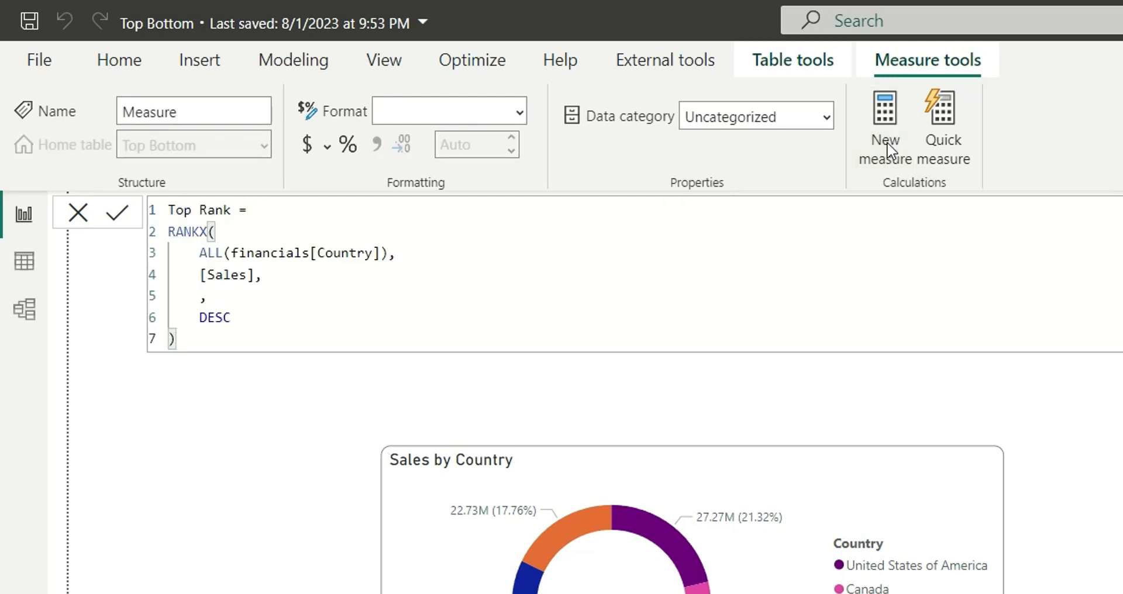
Step: Rename the copied measure in the formula to Bottom Rank
{"action": "double_click", "coordinate": [181, 211]}
{"action": "type", "text": "Bootom"}
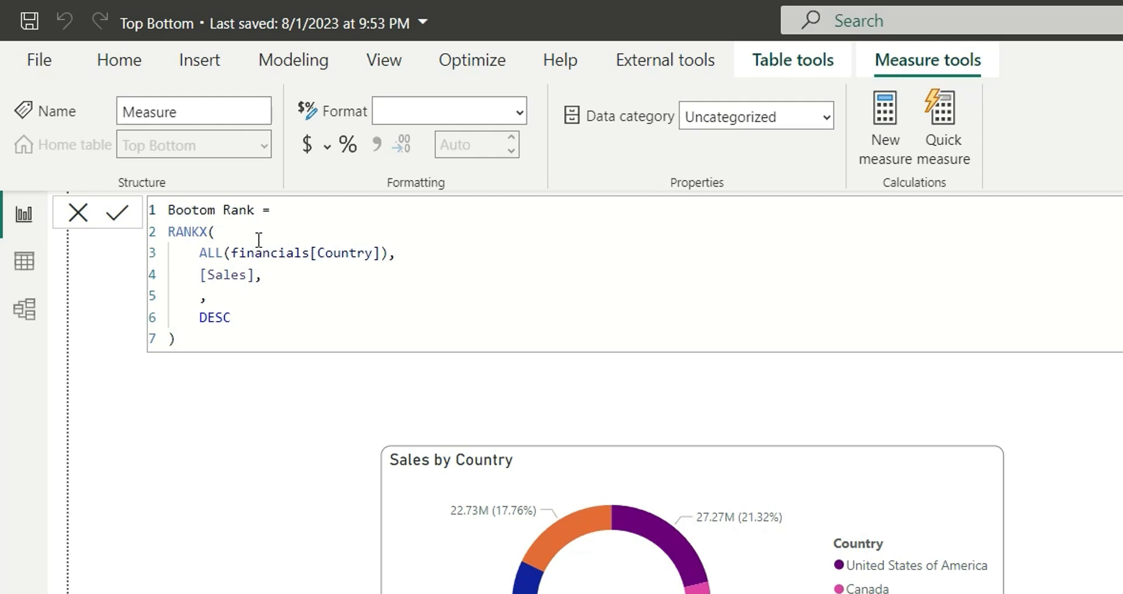
{"action": "left_click", "coordinate": [194, 217]}
{"action": "key", "text": "BackSpace"}
{"action": "type", "text": "t"}
{"action": "left_click", "coordinate": [339, 306]}
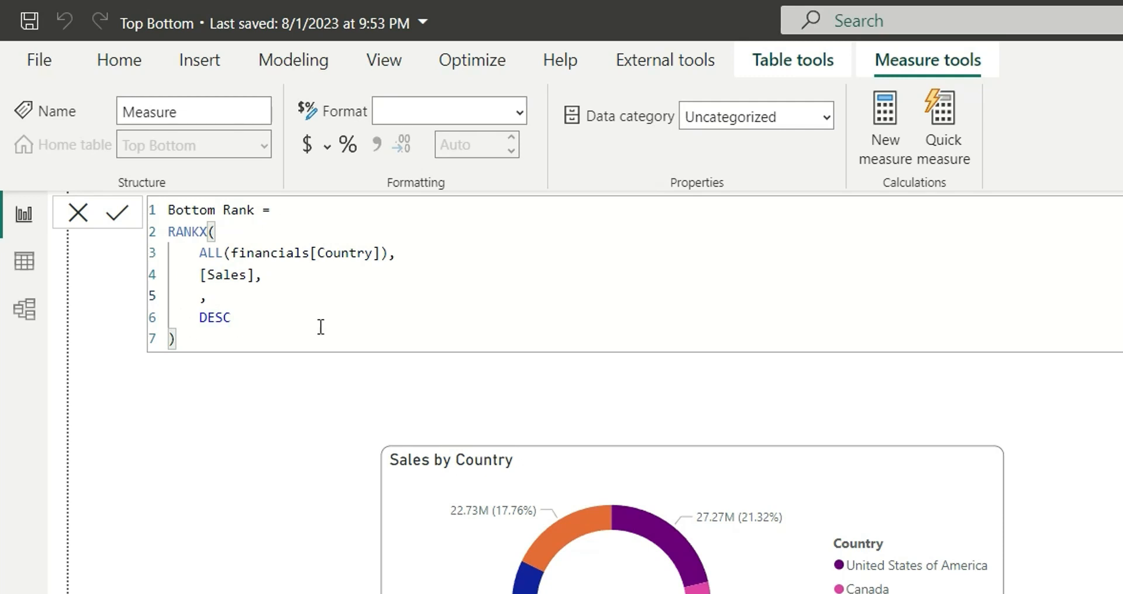
Step: Change the RANKX order argument of Bottom Rank to ASC and commit the measure
{"action": "double_click", "coordinate": [215, 319]}
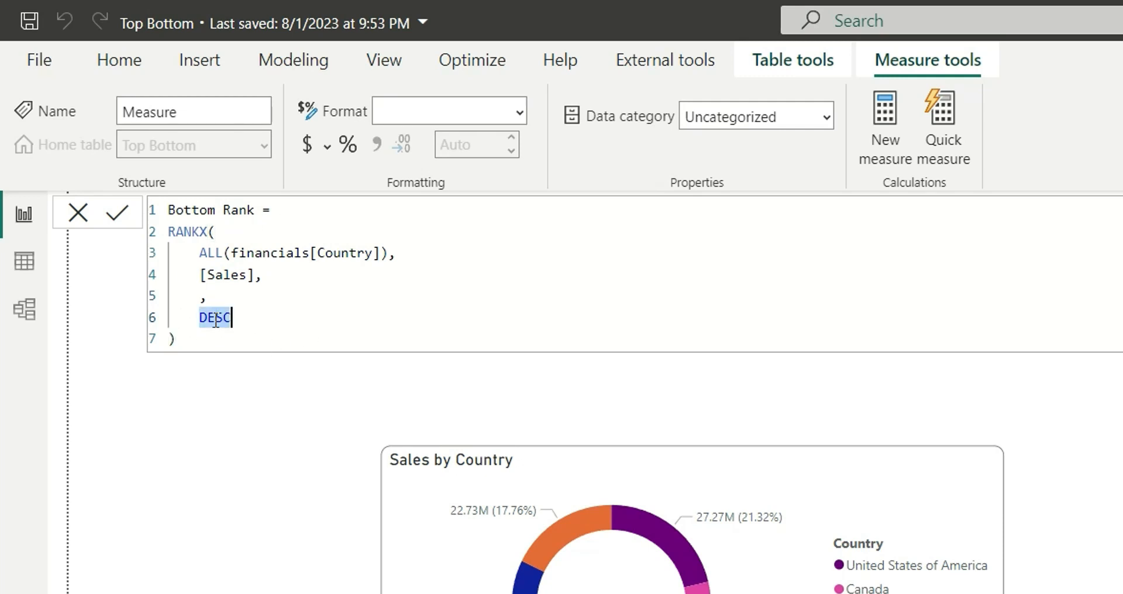
{"action": "type", "text": "A"}
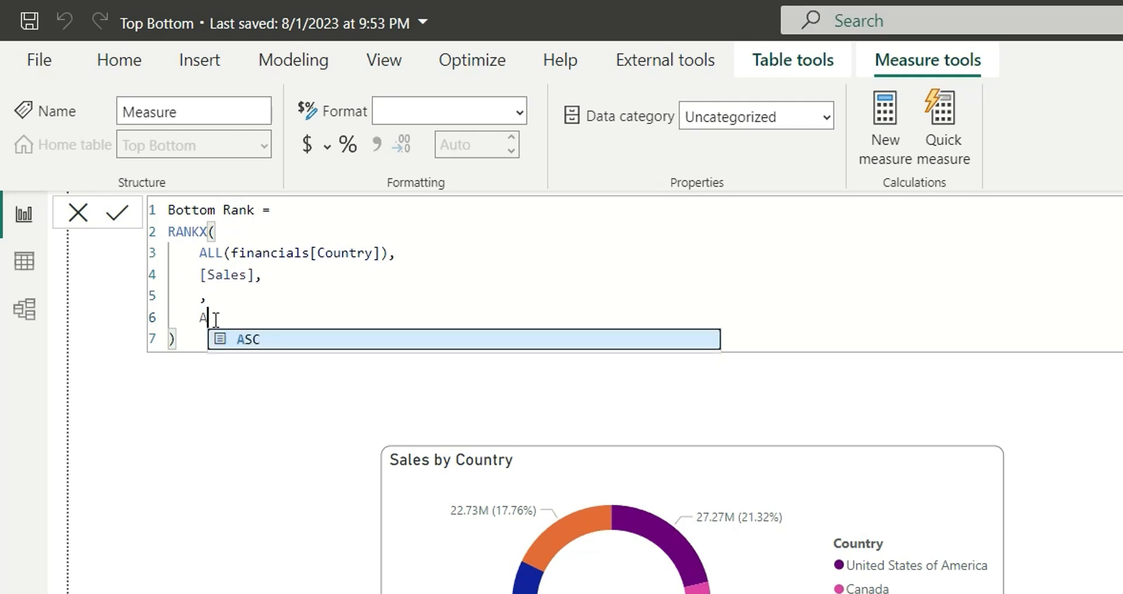
{"action": "key", "text": "Tab"}
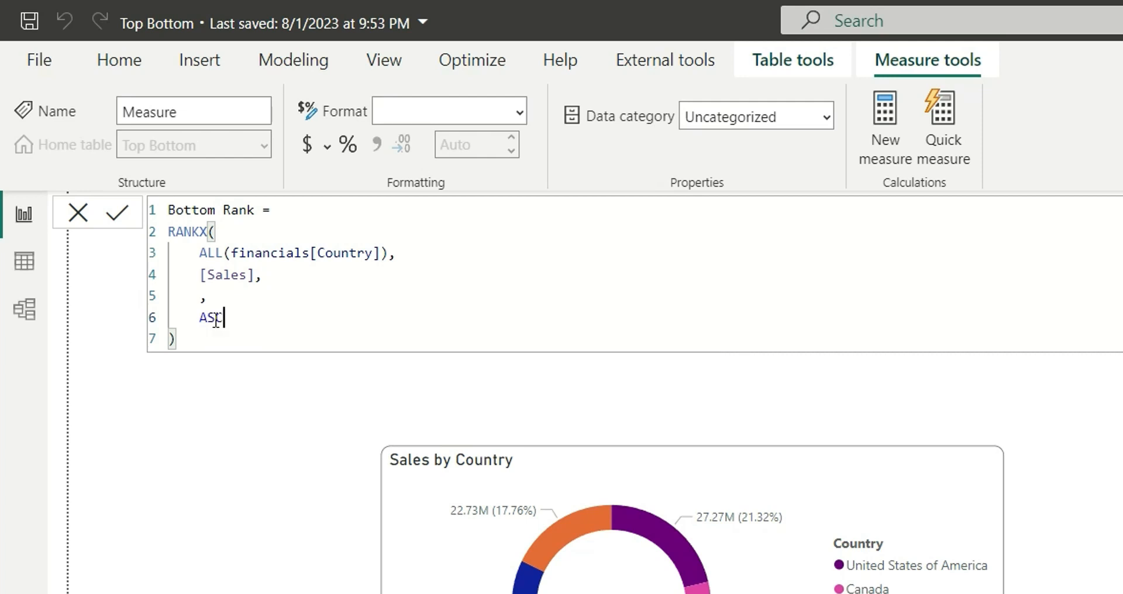
{"action": "key", "text": "Return"}
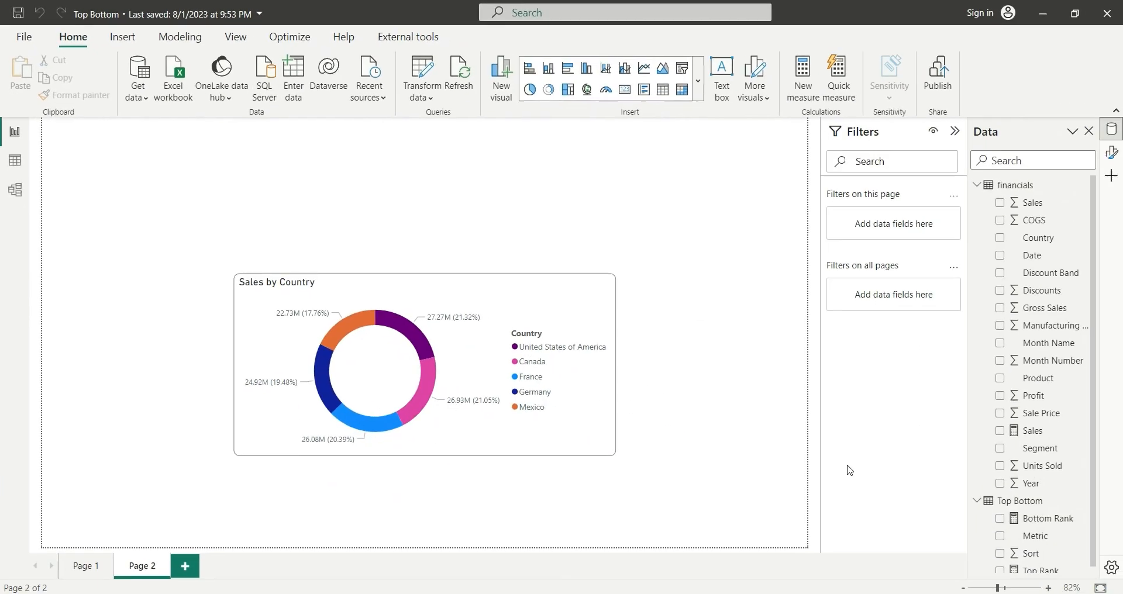
Step: Add a slicer beside the Sales by Country chart and populate it with the Metric field from the Top Bottom table
{"action": "right_click", "coordinate": [720, 351]}
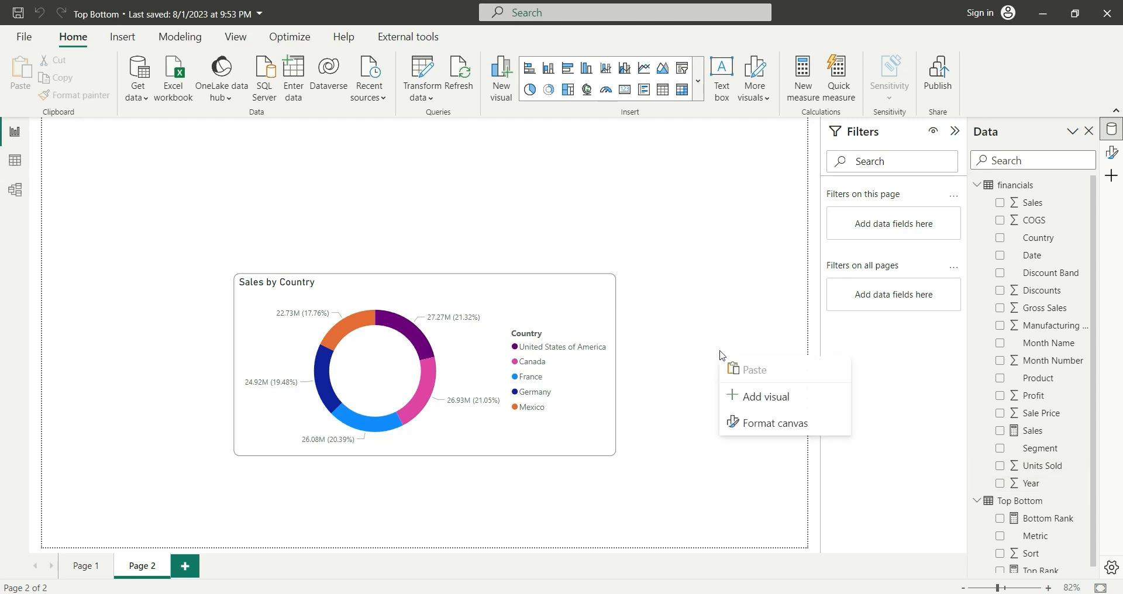
{"action": "left_click", "coordinate": [751, 393]}
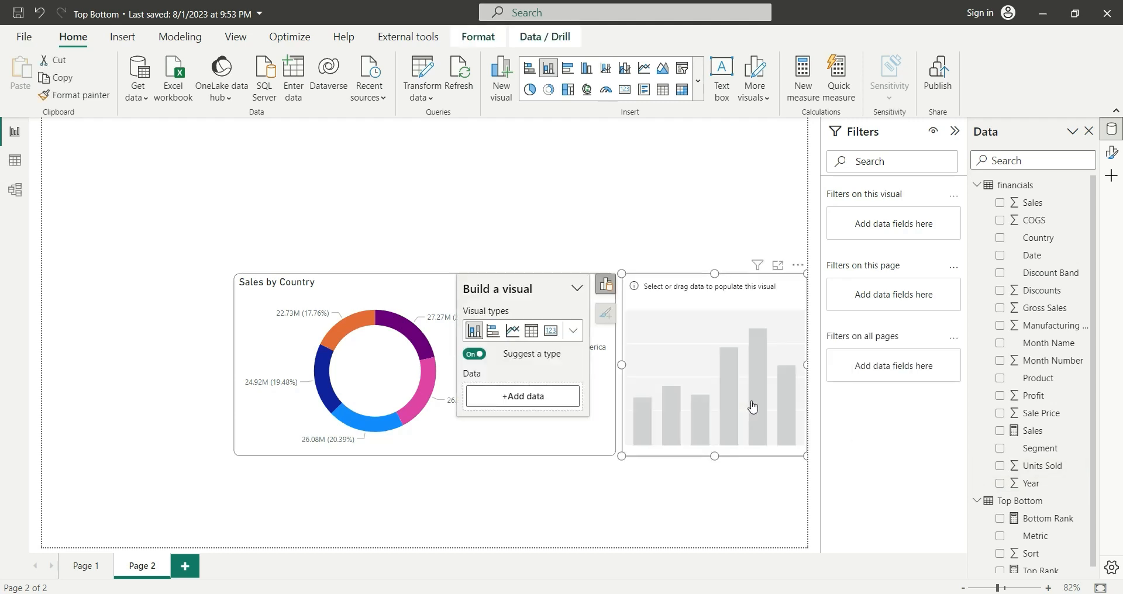
{"action": "left_click", "coordinate": [573, 331]}
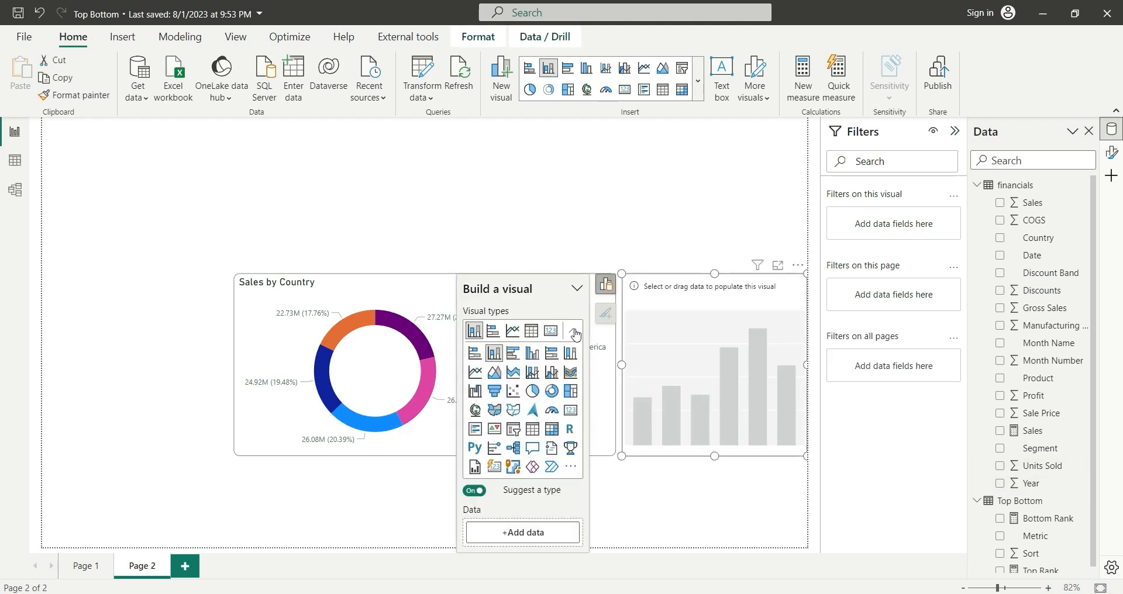
{"action": "left_click", "coordinate": [513, 431]}
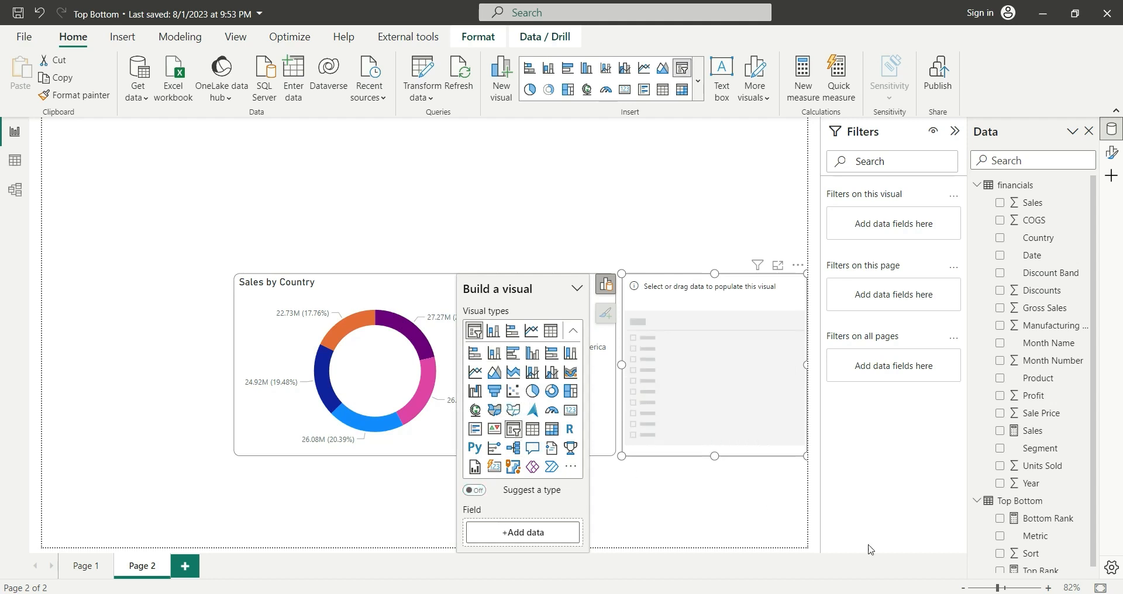
{"action": "left_click", "coordinate": [998, 536]}
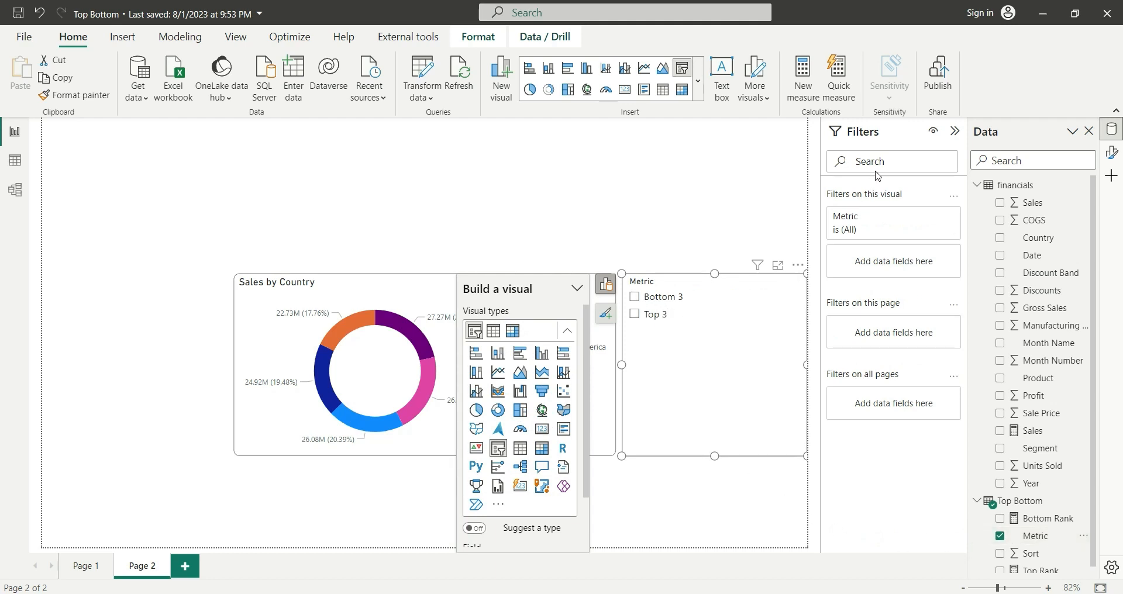
Step: Sort the Metric column by the Sort column of the Top Bottom table
{"action": "left_click", "coordinate": [1035, 536]}
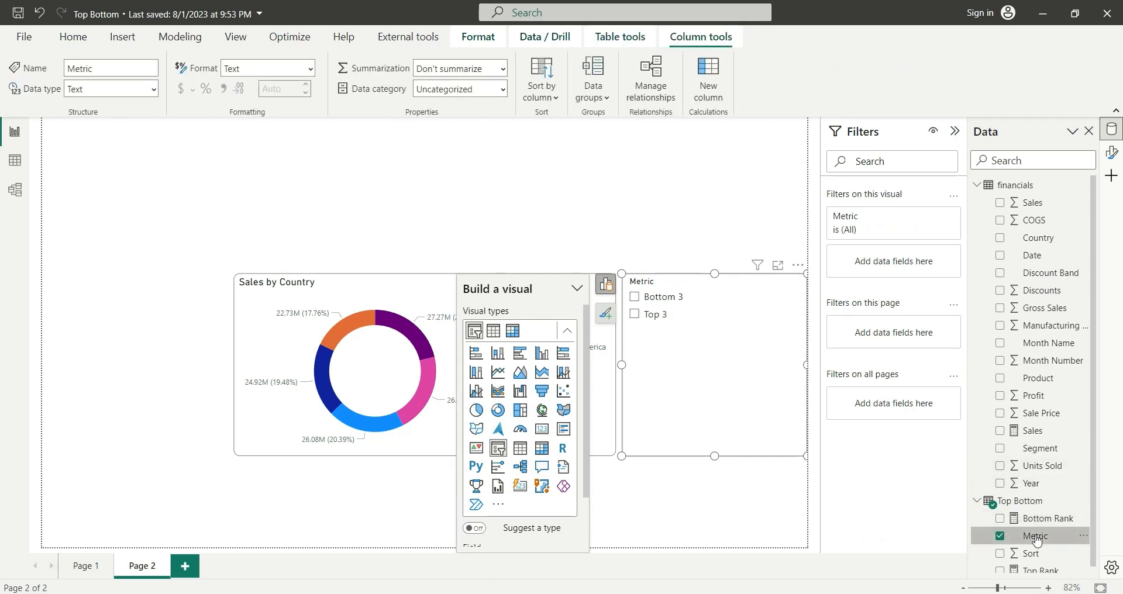
{"action": "left_click", "coordinate": [548, 94]}
{"action": "left_click", "coordinate": [550, 146]}
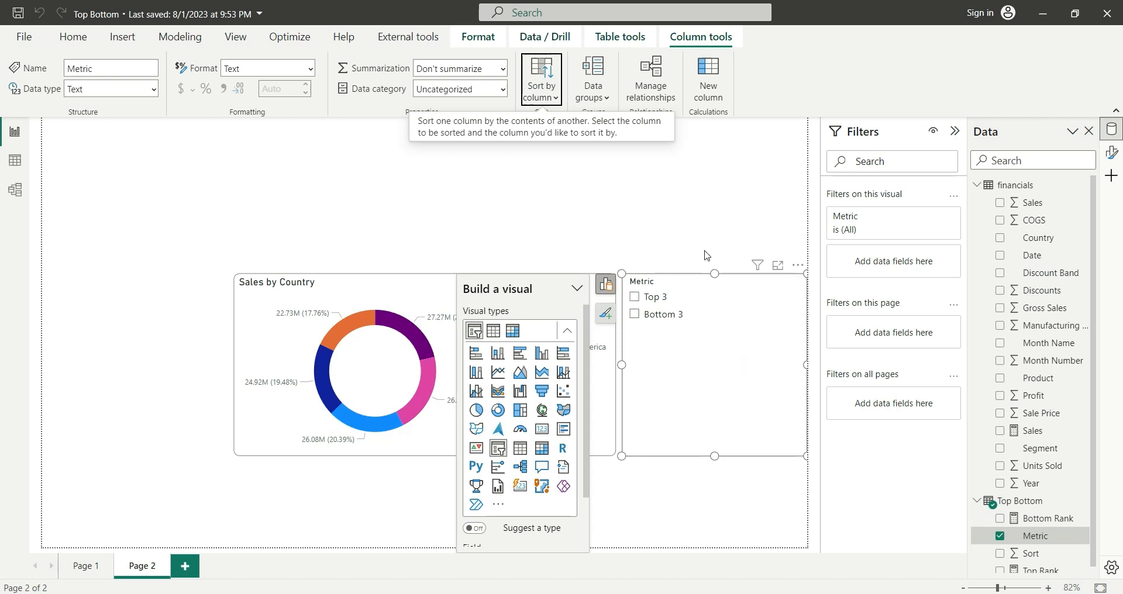
Step: Set the Metric slicer's style to Tile and shrink it into a single row just above the Sales by Country chart
{"action": "left_click", "coordinate": [1111, 155]}
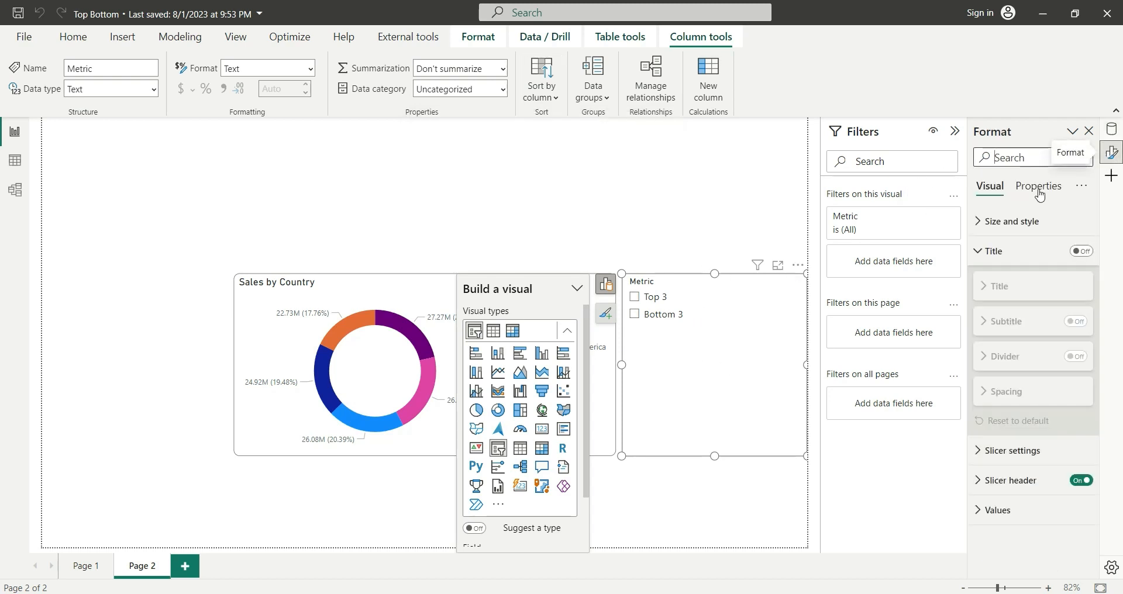
{"action": "left_click", "coordinate": [1020, 451]}
{"action": "left_click", "coordinate": [1023, 525]}
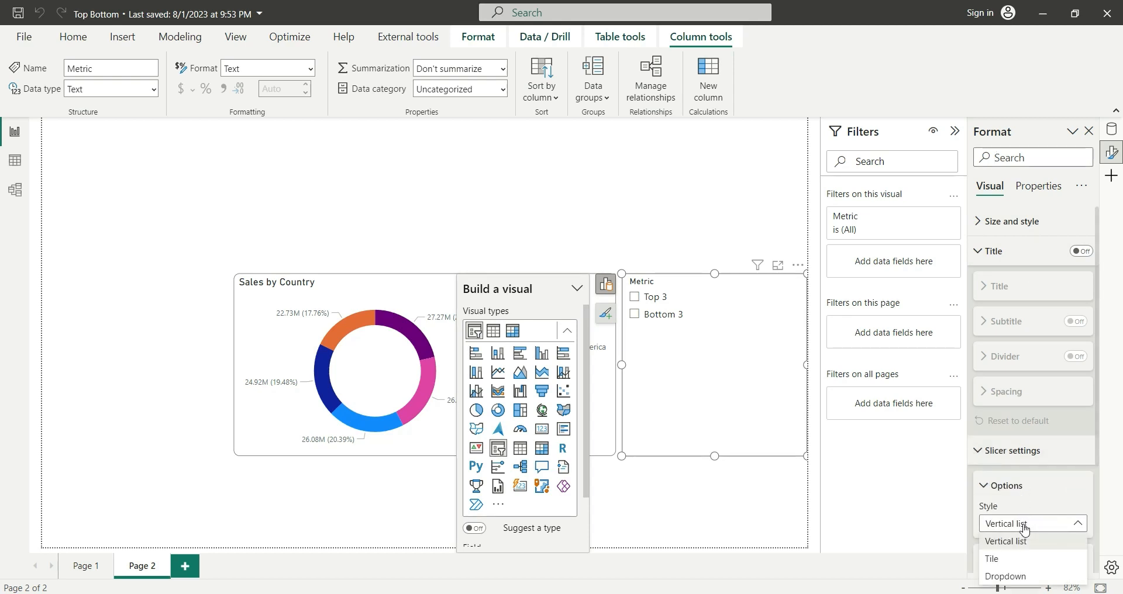
{"action": "left_click", "coordinate": [1020, 560]}
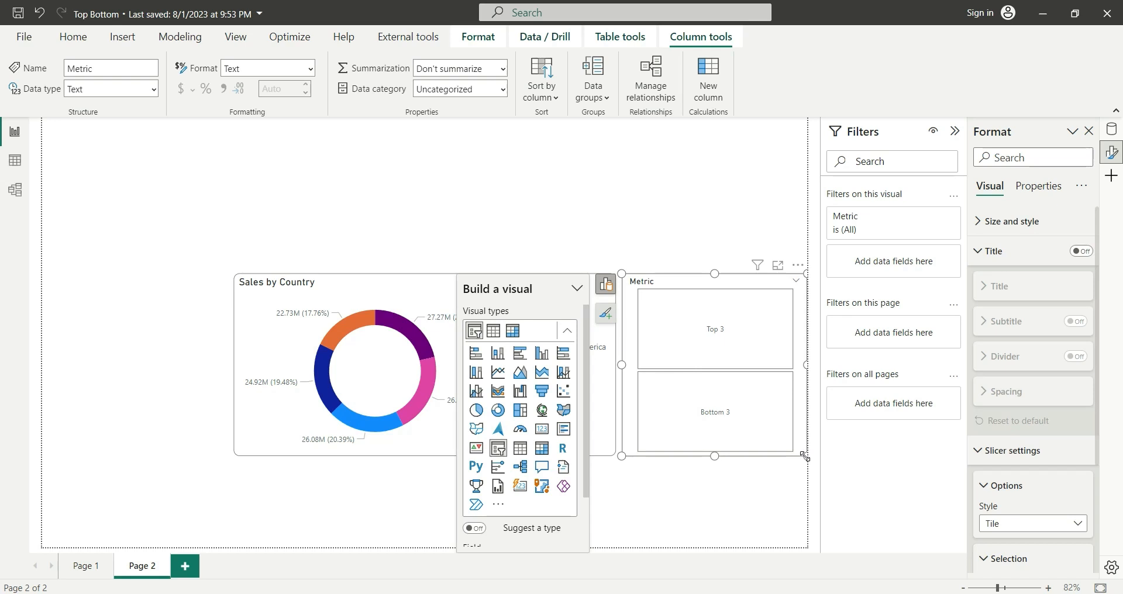
{"action": "left_click_drag", "start_coordinate": [804, 456], "coordinate": [621, 257]}
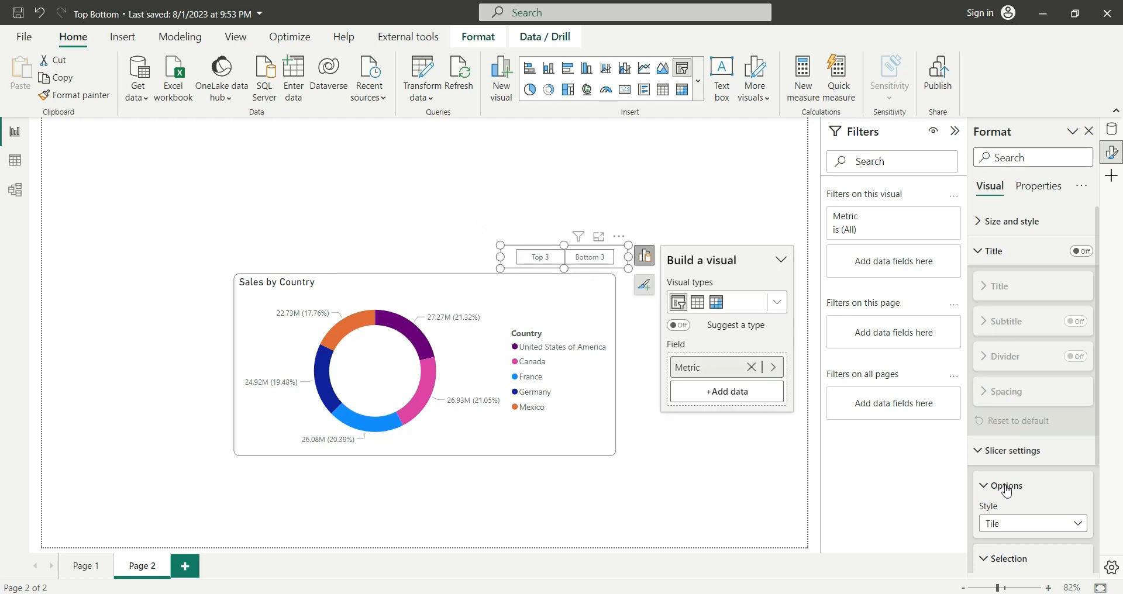
Step: Turn on single select for the Metric slicer and deselect the visual
{"action": "scroll", "coordinate": [1019, 488], "scroll_direction": "down", "scroll_amount": 3}
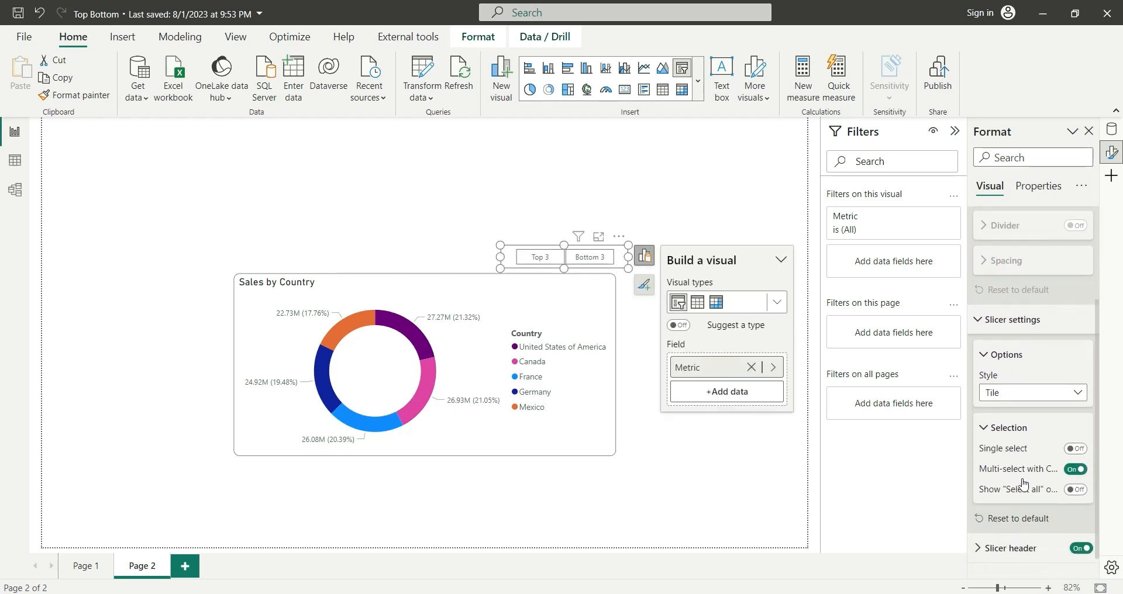
{"action": "left_click", "coordinate": [1074, 440]}
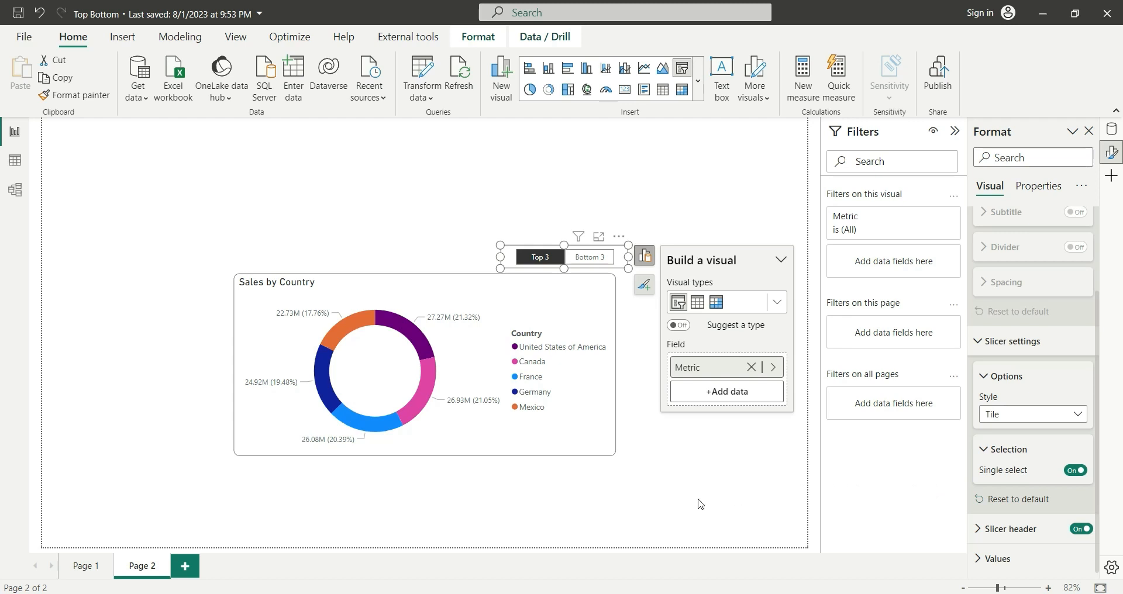
{"action": "left_click", "coordinate": [672, 211]}
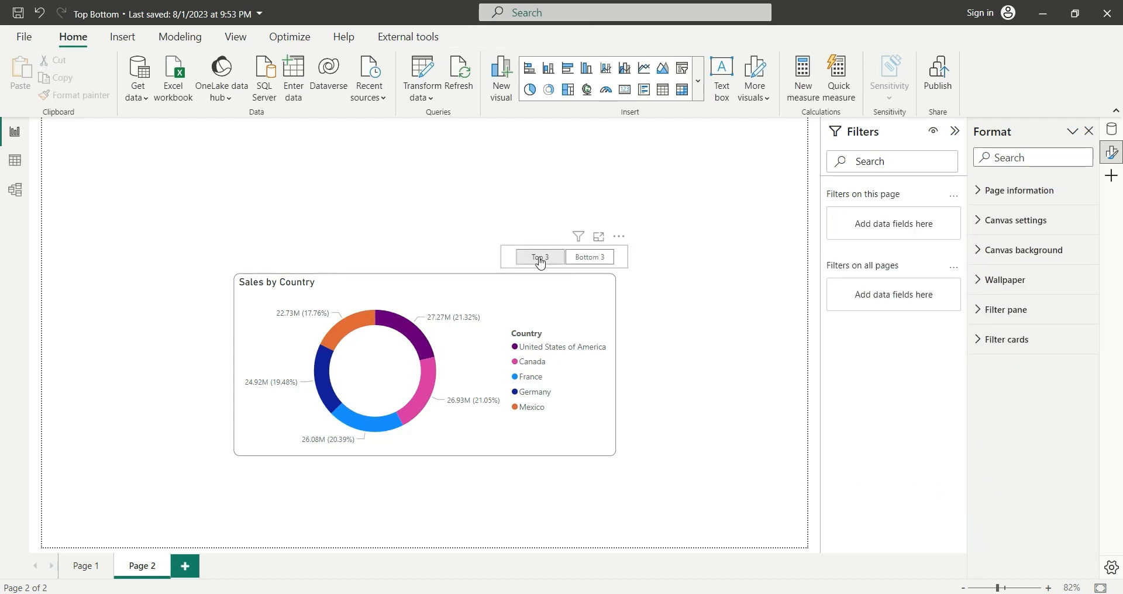
Step: Test the slicer by switching between Bottom 3 and Top 3, ending with Top 3 selected
{"action": "left_click", "coordinate": [599, 263]}
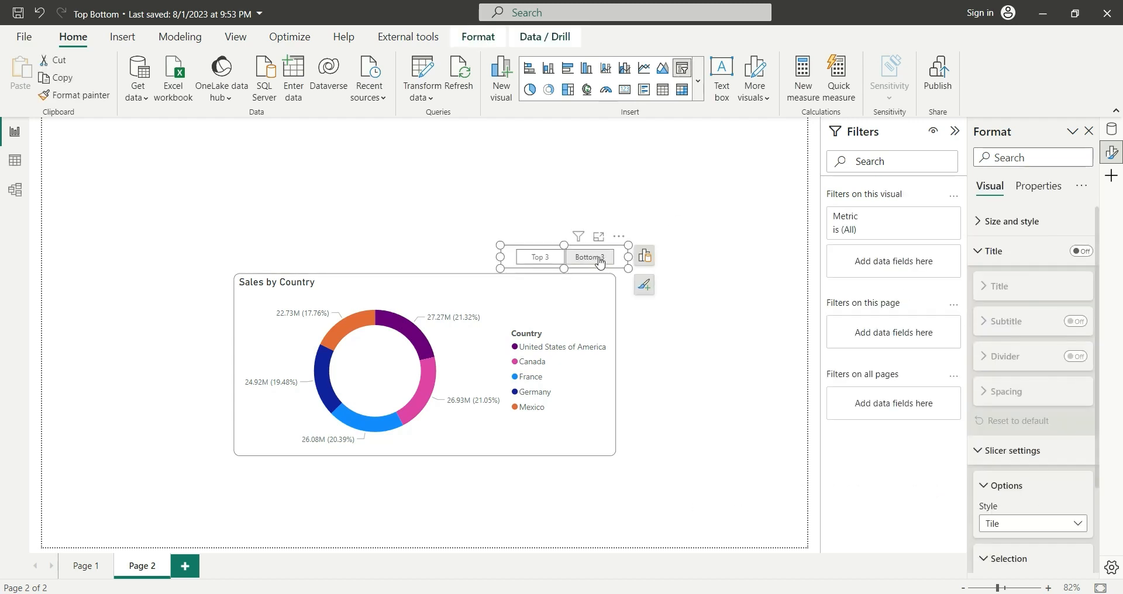
{"action": "left_click", "coordinate": [533, 263]}
{"action": "left_click", "coordinate": [565, 263]}
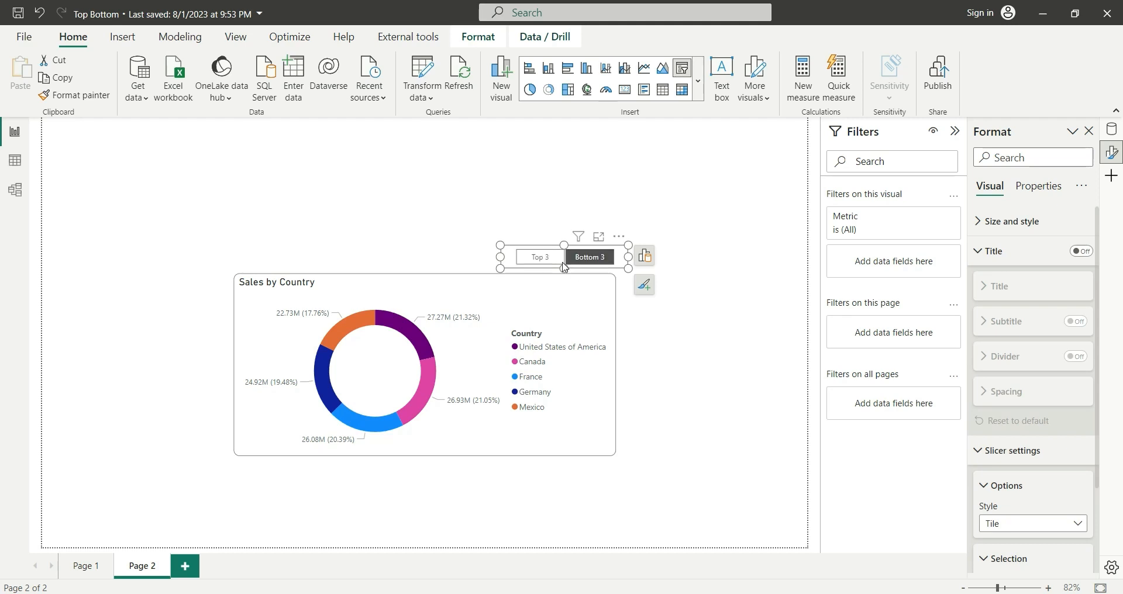
{"action": "left_click", "coordinate": [541, 258]}
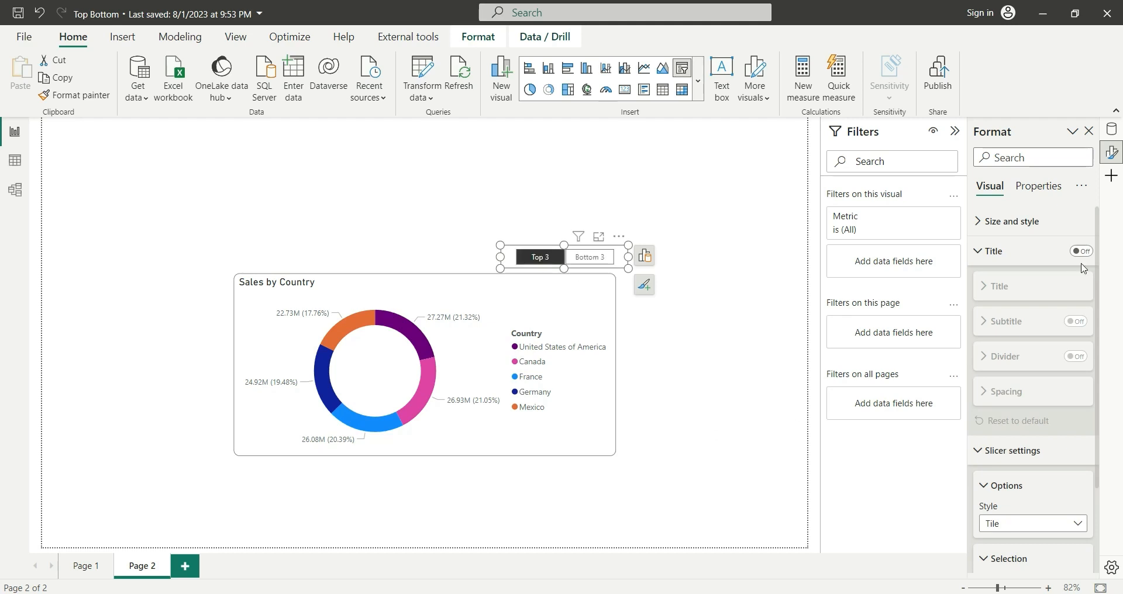
Step: Create another measure in the Top Bottom table and begin its formula with the name Condition
{"action": "left_click", "coordinate": [1111, 129]}
{"action": "scroll", "coordinate": [1035, 521], "scroll_direction": "down", "scroll_amount": 1}
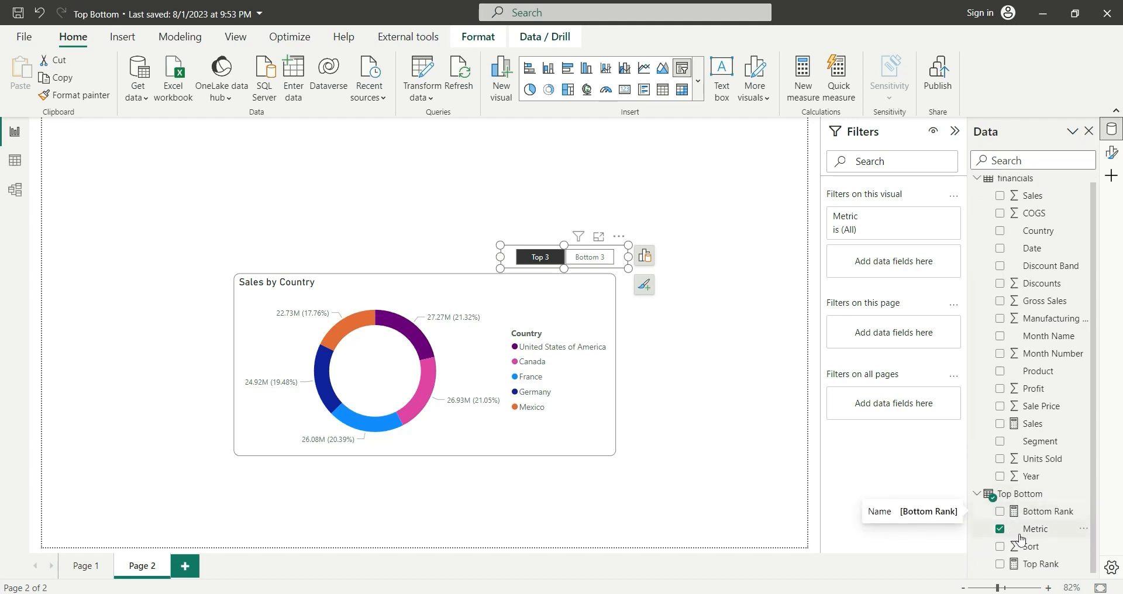
{"action": "left_click", "coordinate": [1043, 512]}
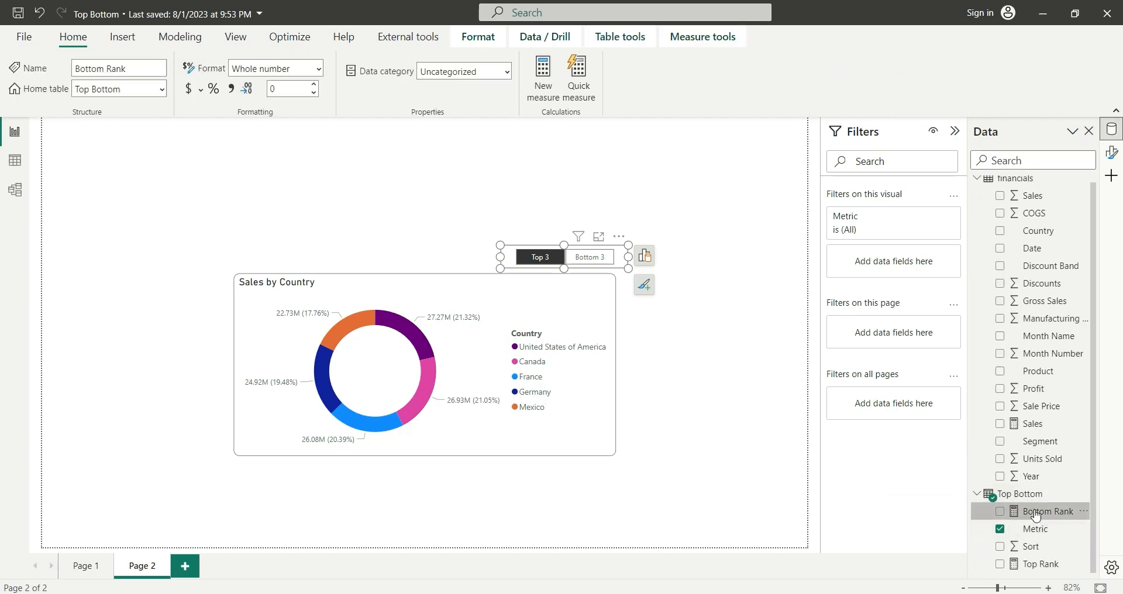
{"action": "left_click", "coordinate": [536, 90]}
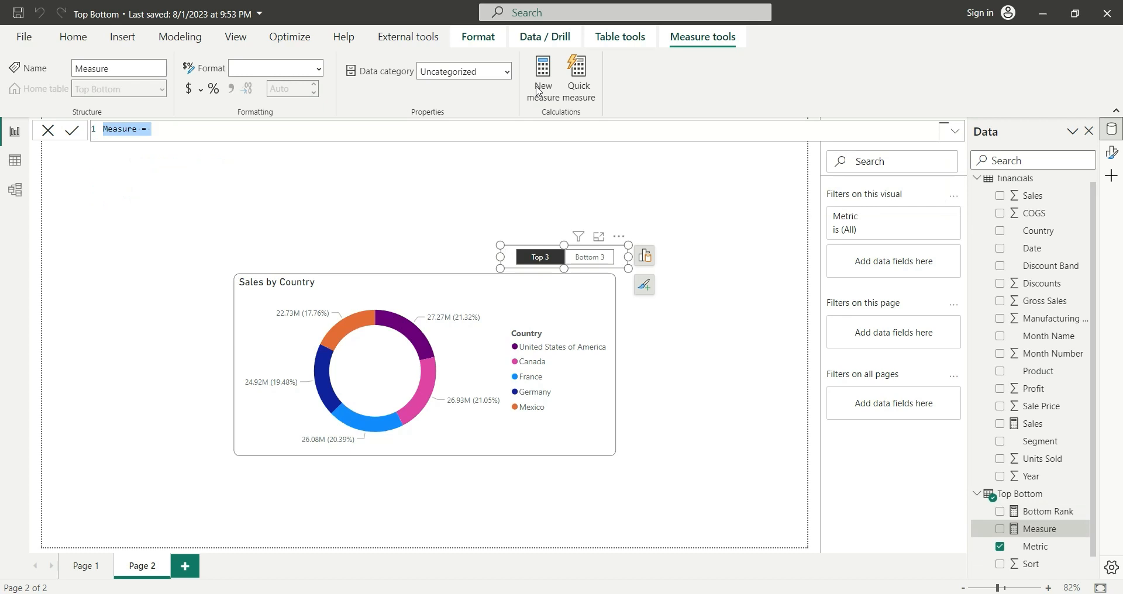
{"action": "type", "text": "C"}
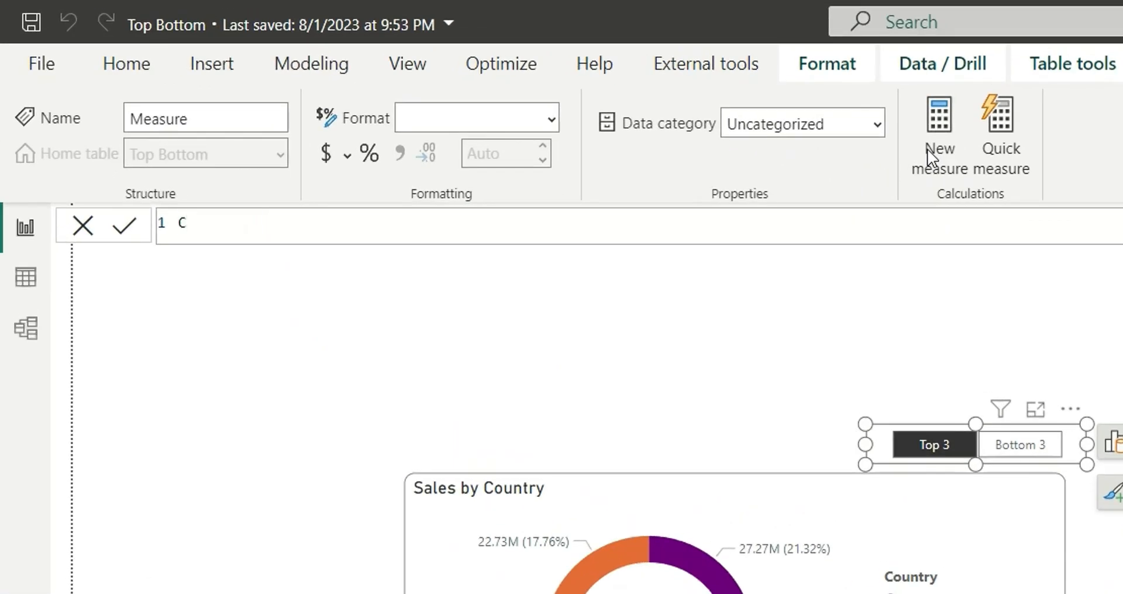
{"action": "type", "text": "ondition ="}
{"action": "key", "text": "shift+Return"}
Step: Start the Condition expression with SWITCH, using TRUE() as its first argument
{"action": "type", "text": "sw"}
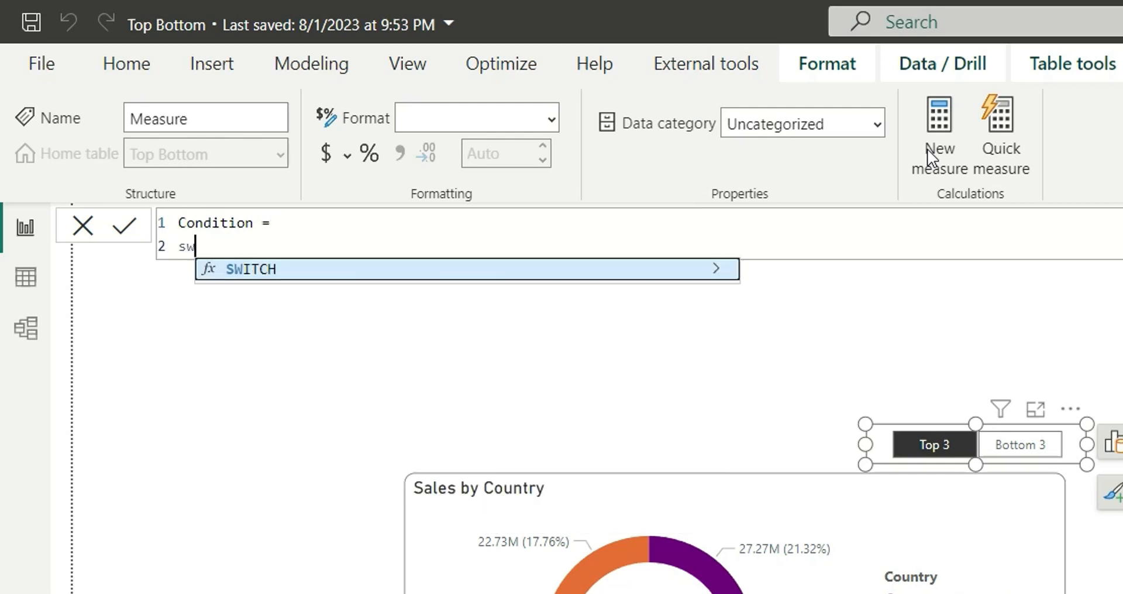
{"action": "key", "text": "Tab"}
{"action": "key", "text": "shift+Return"}
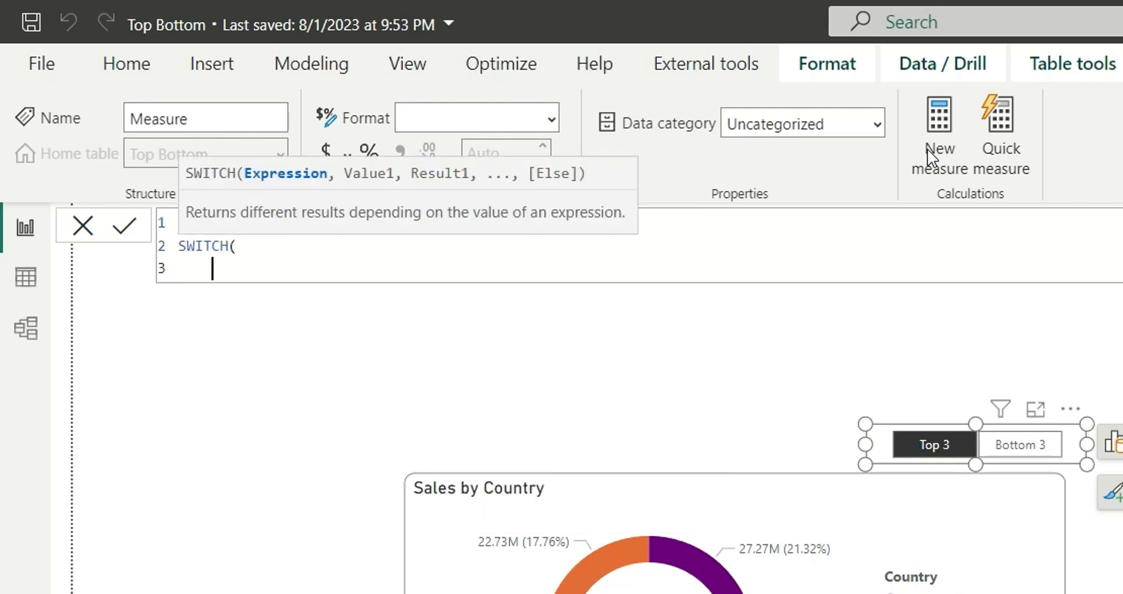
{"action": "type", "text": "true"}
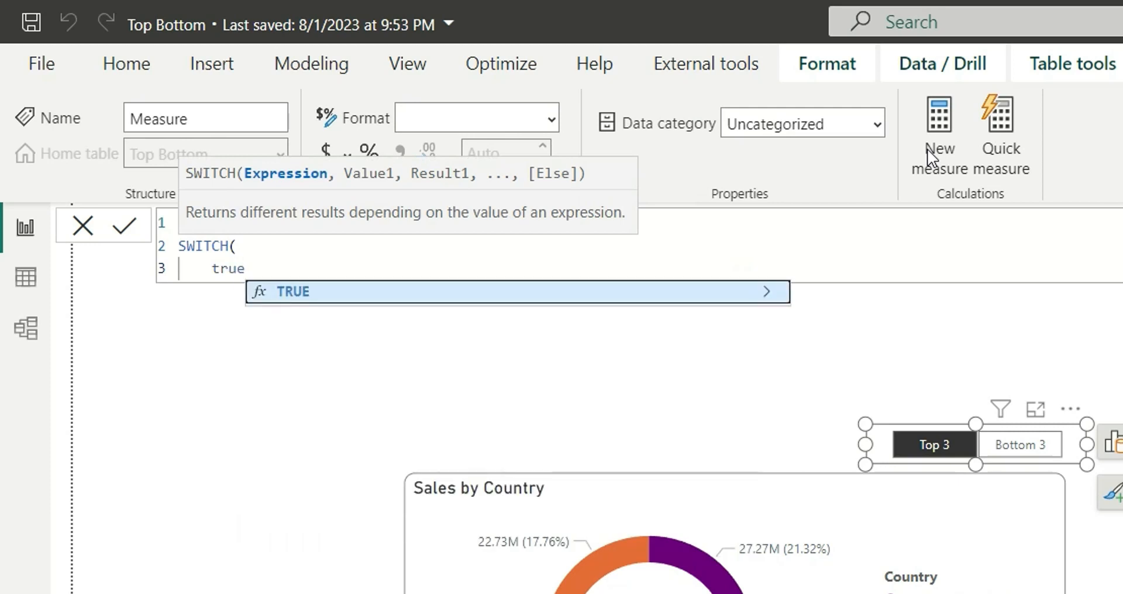
{"action": "key", "text": "Tab"}
{"action": "type", "text": ","}
{"action": "key", "text": "shift+Return"}
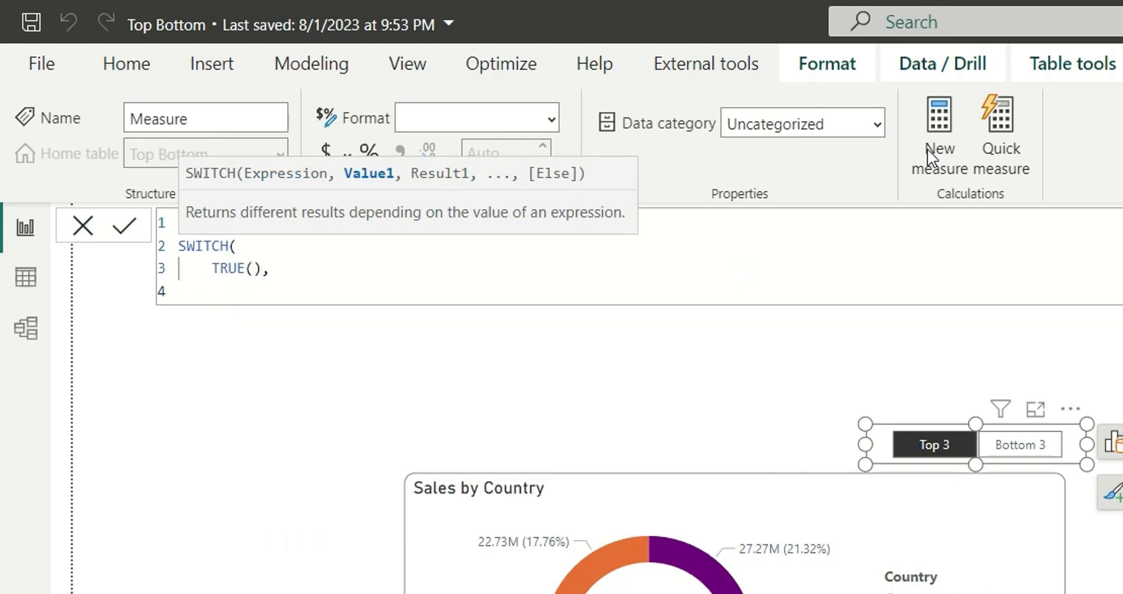
Step: Begin the first SWITCH condition by testing that SELECTEDVALUE of 'Top Bottom'[Metric] equals "Top 3", followed by the && operator
{"action": "type", "text": "sele"}
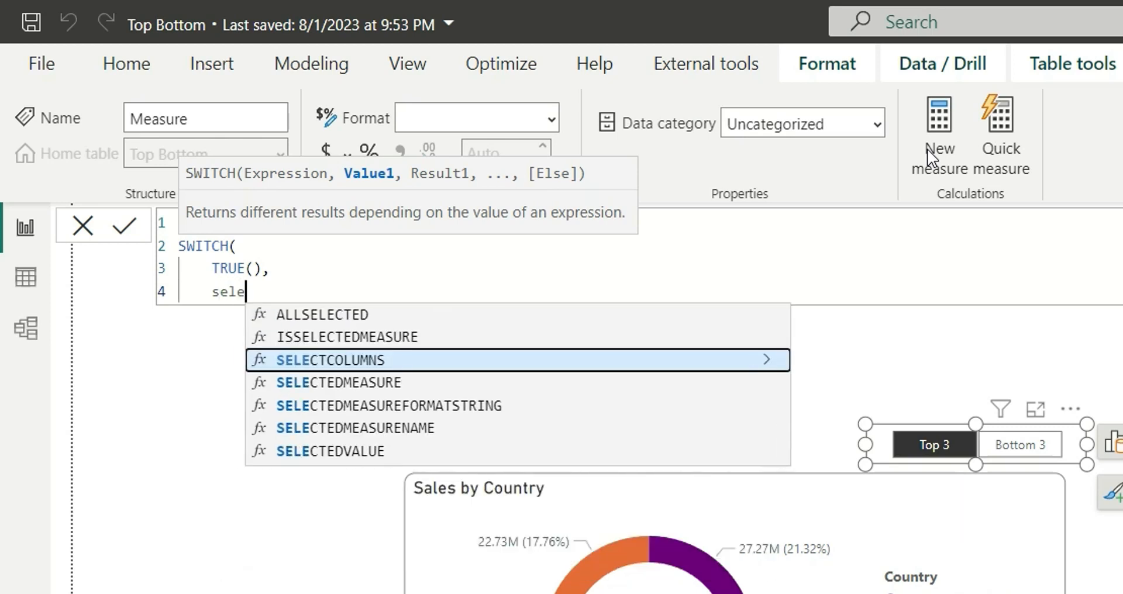
{"action": "type", "text": "ctedv"}
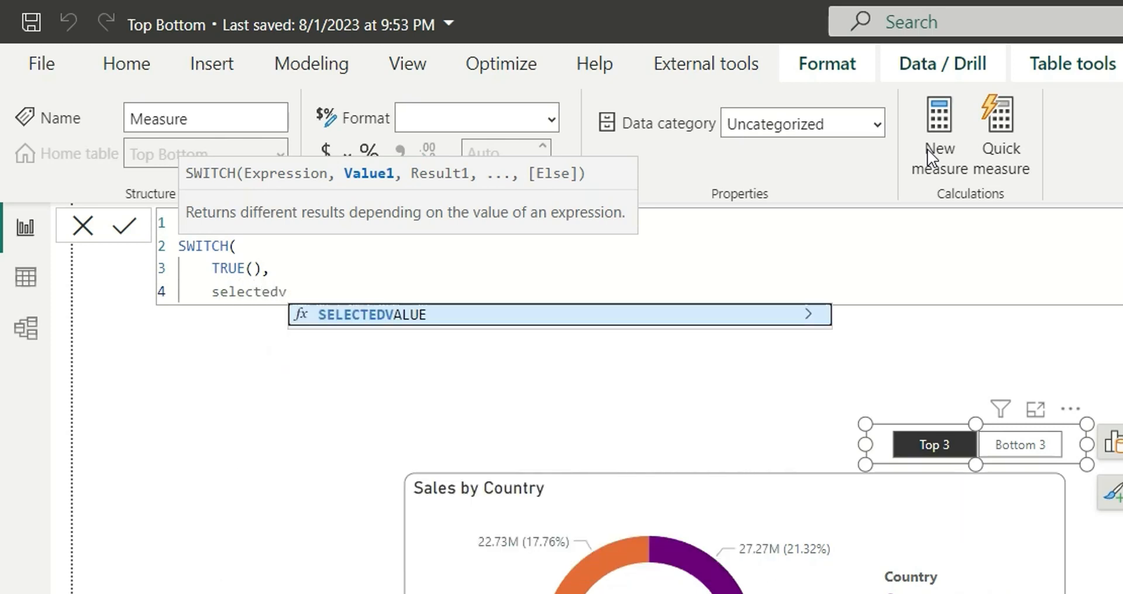
{"action": "key", "text": "Tab"}
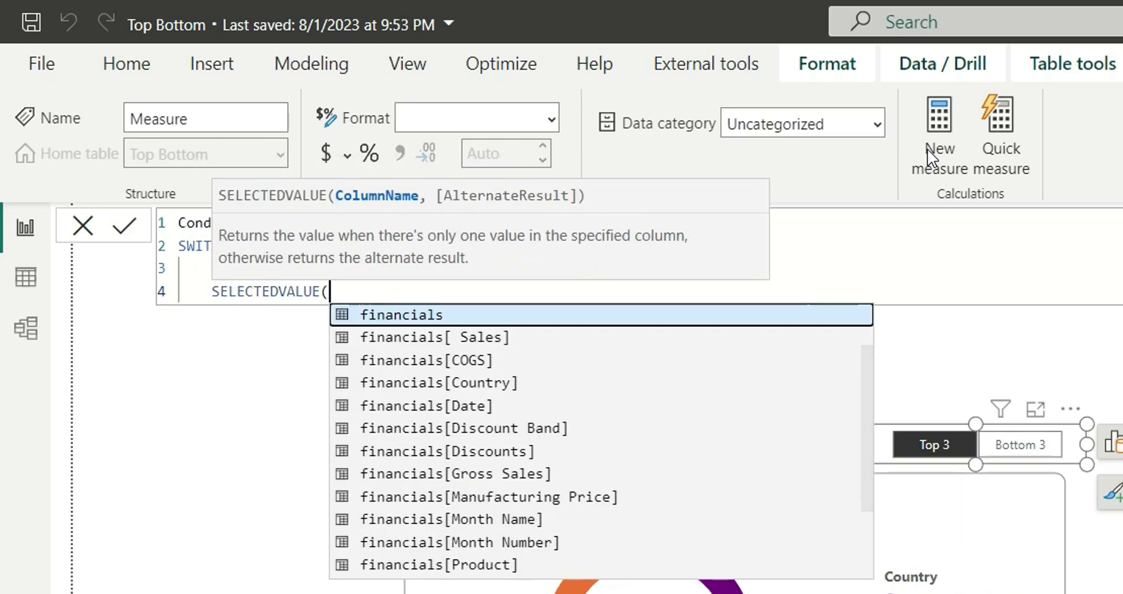
{"action": "type", "text": "met"}
{"action": "key", "text": "Tab"}
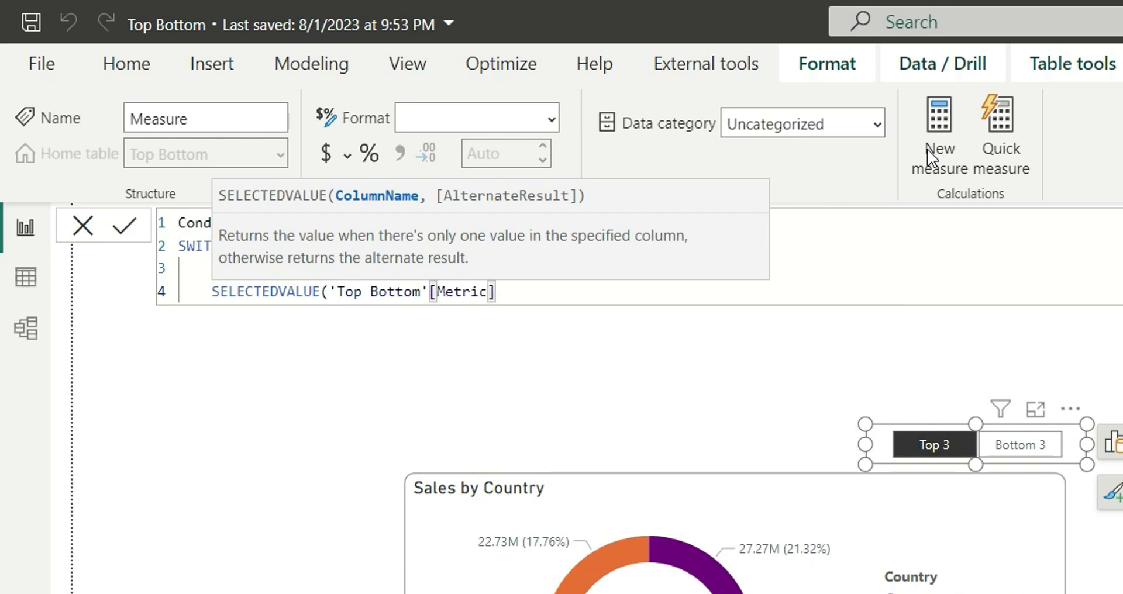
{"action": "type", "text": ")"}
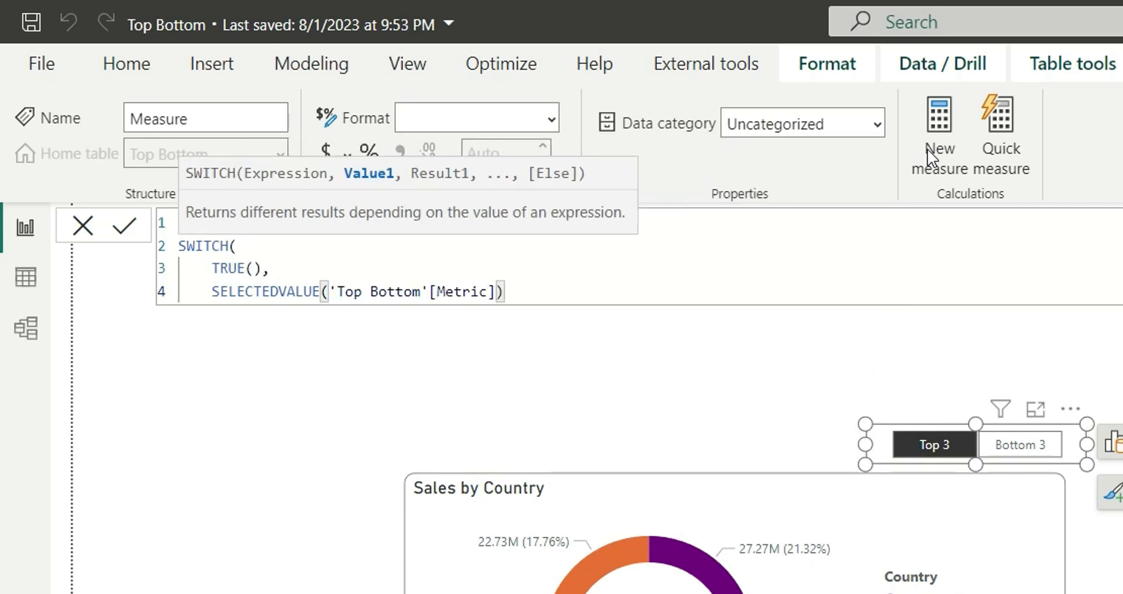
{"action": "type", "text": "= \"Top "}
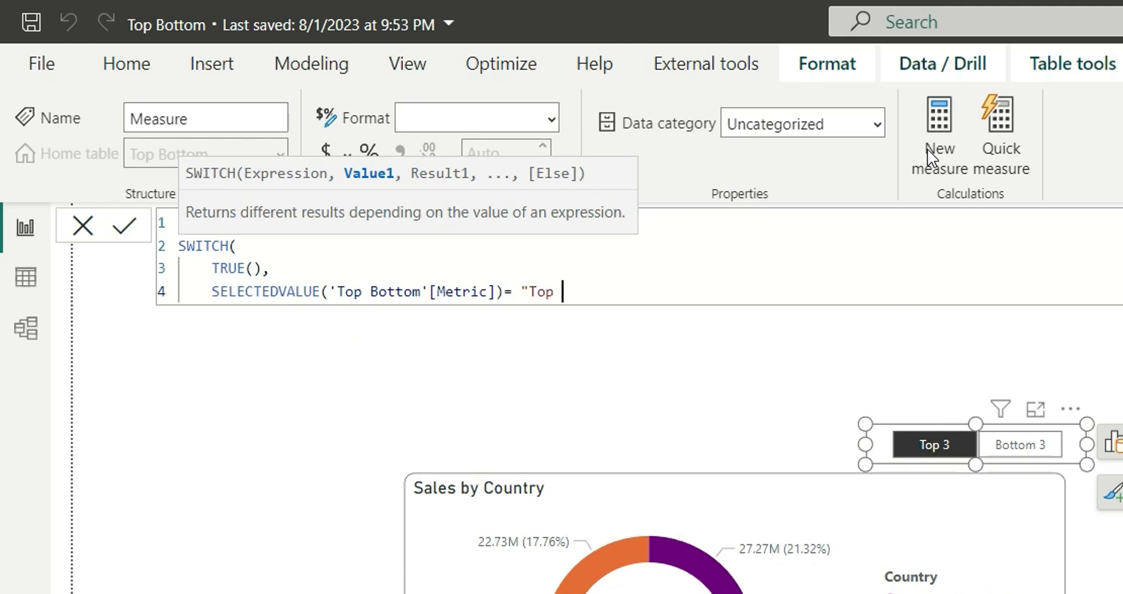
{"action": "type", "text": "3\" &&t"}
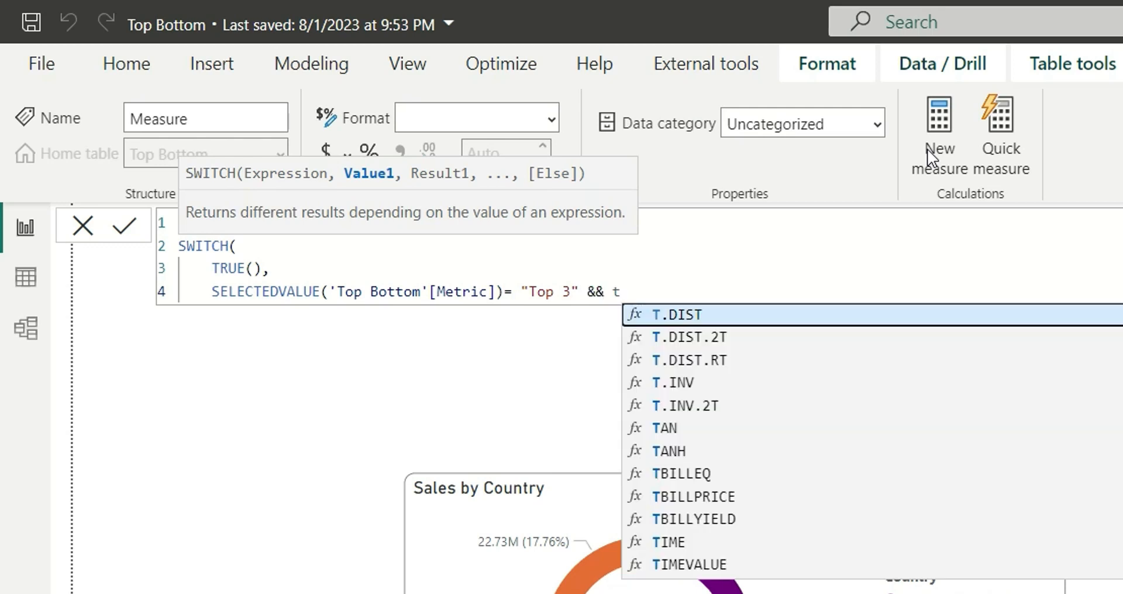
Step: Complete the Top 3 condition with [Top Rank] <= 3 and make it return 1
{"action": "key", "text": "BackSpace"}
{"action": "type", "text": "[]"}
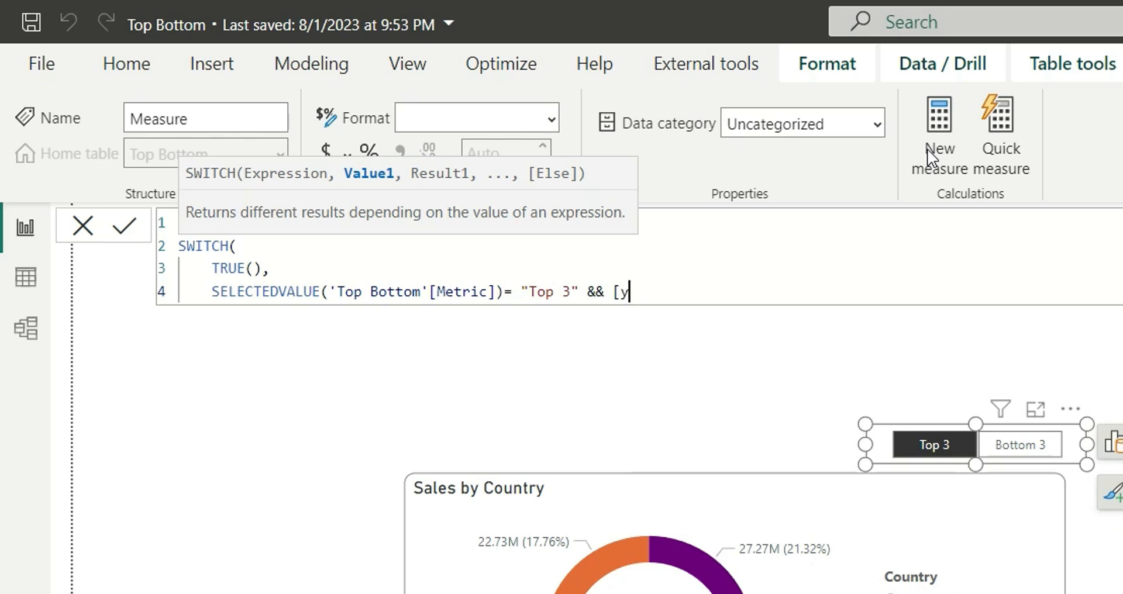
{"action": "key", "text": "BackSpace"}
{"action": "type", "text": "top"}
{"action": "key", "text": "Tab"}
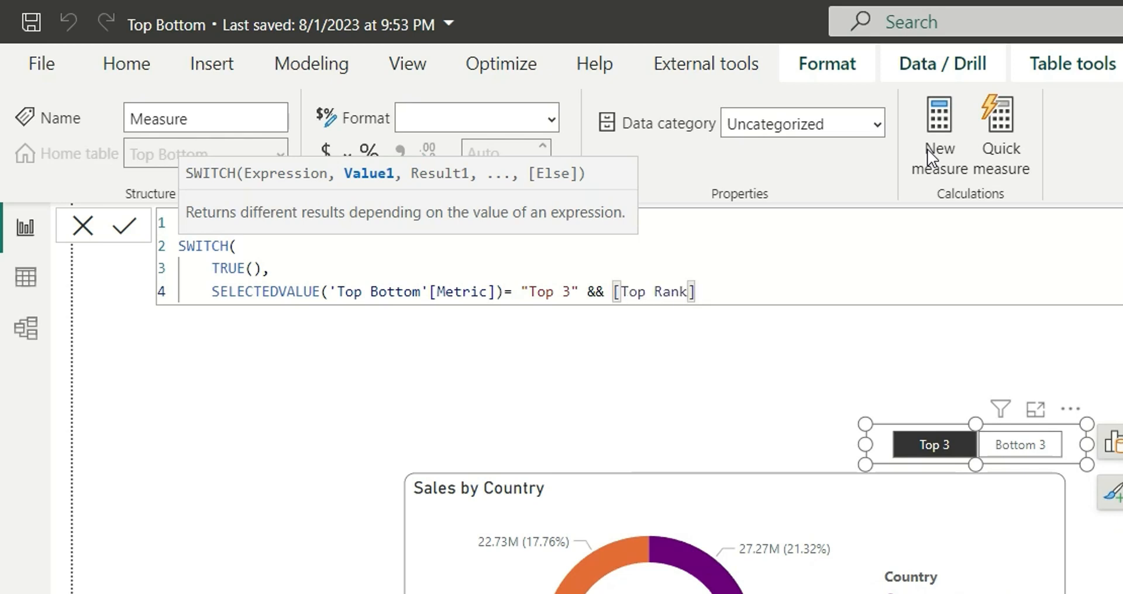
{"action": "type", "text": "<="}
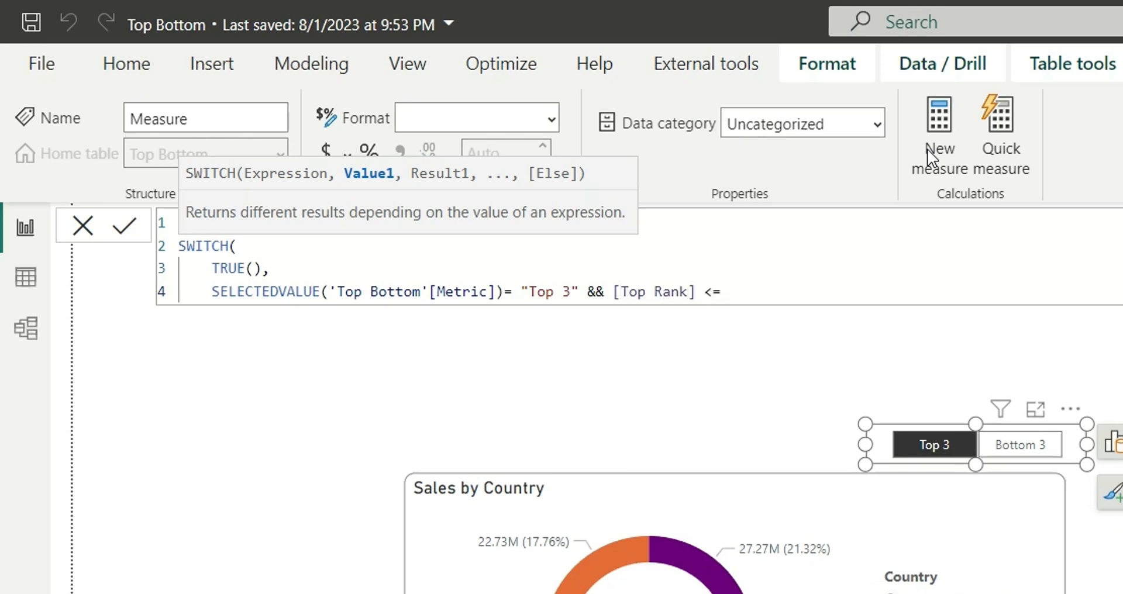
{"action": "type", "text": "3"}
{"action": "key", "text": "BackSpace"}
{"action": "type", "text": "3"}
{"action": "type", "text": ", "}
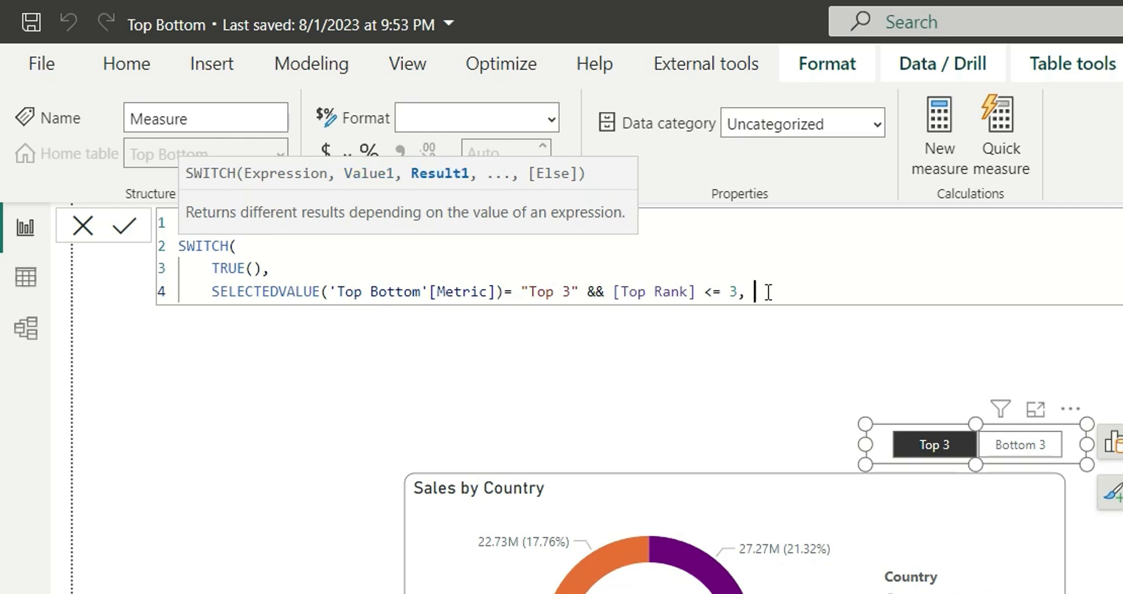
{"action": "type", "text": "1,"}
{"action": "key", "text": "Return"}
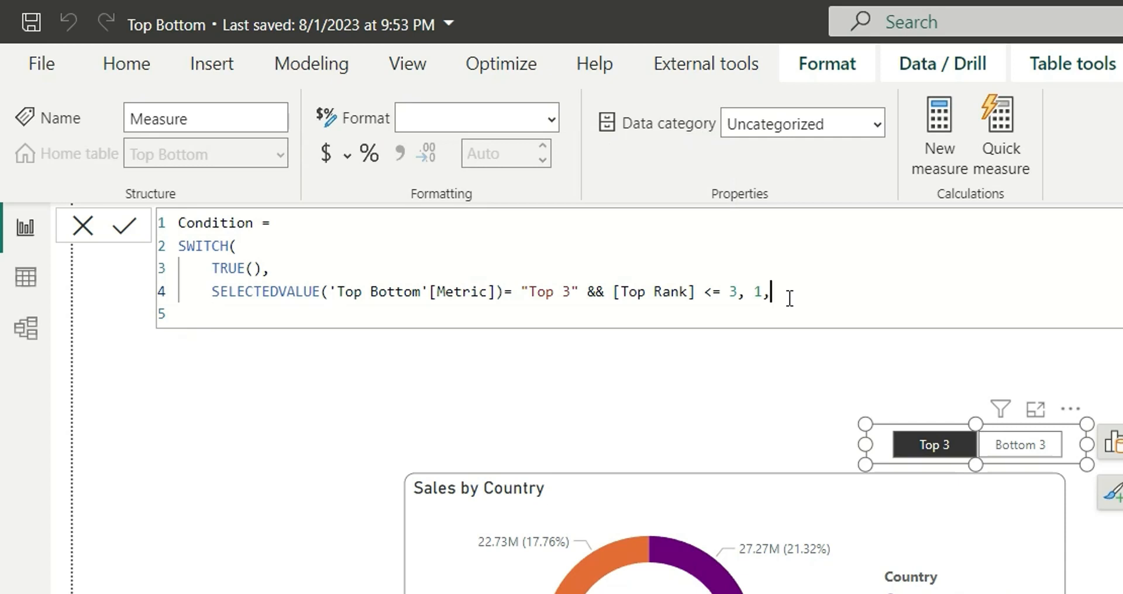
Step: Duplicate the Top 3 condition line and adapt the copy to "Bottom 3" and [Bottom Rank]
{"action": "key", "text": "shift+alt+Down"}
{"action": "double_click", "coordinate": [541, 314]}
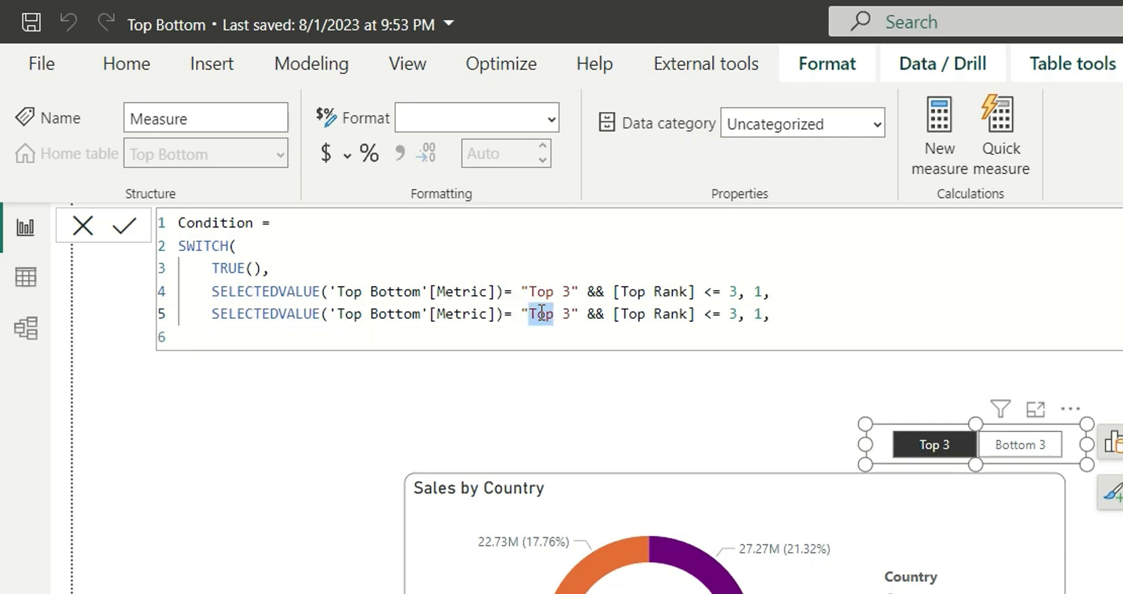
{"action": "type", "text": "Bottom"}
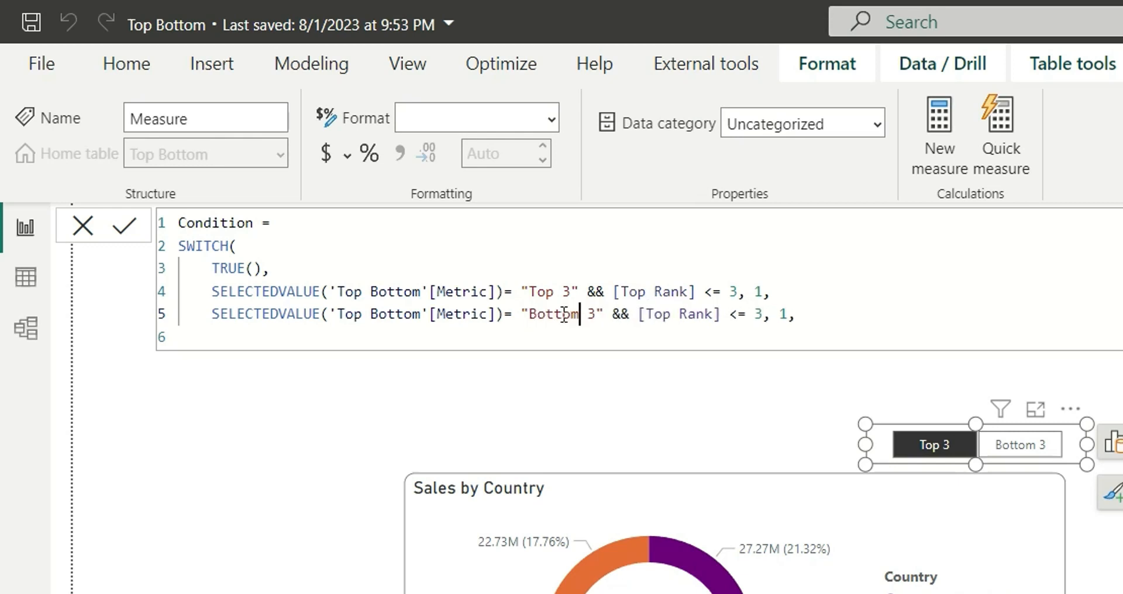
{"action": "double_click", "coordinate": [661, 313]}
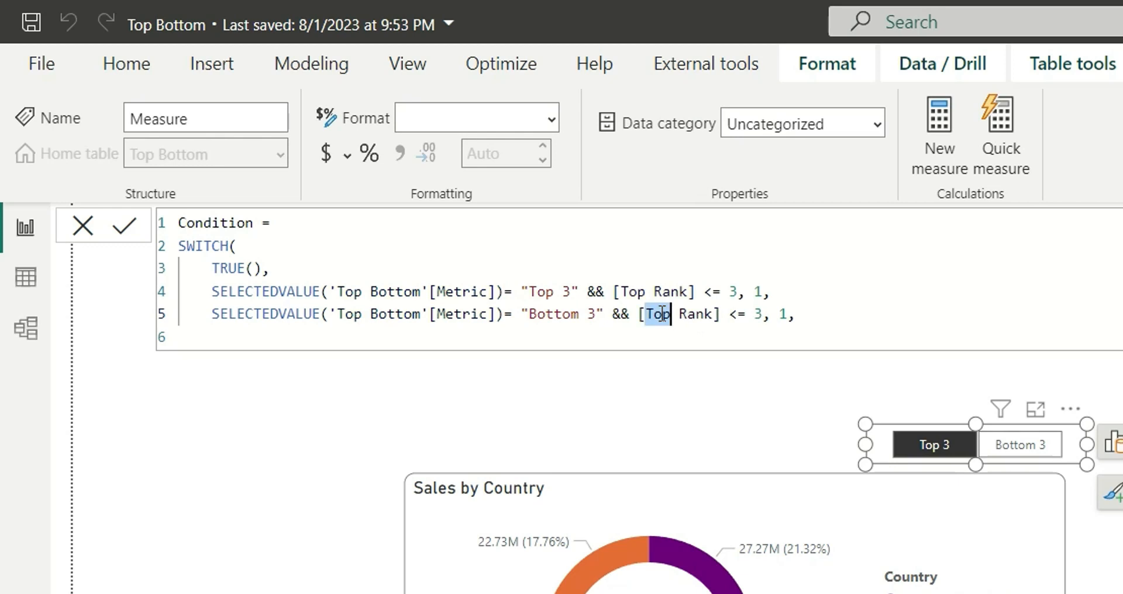
{"action": "type", "text": "B"}
{"action": "key", "text": "Tab"}
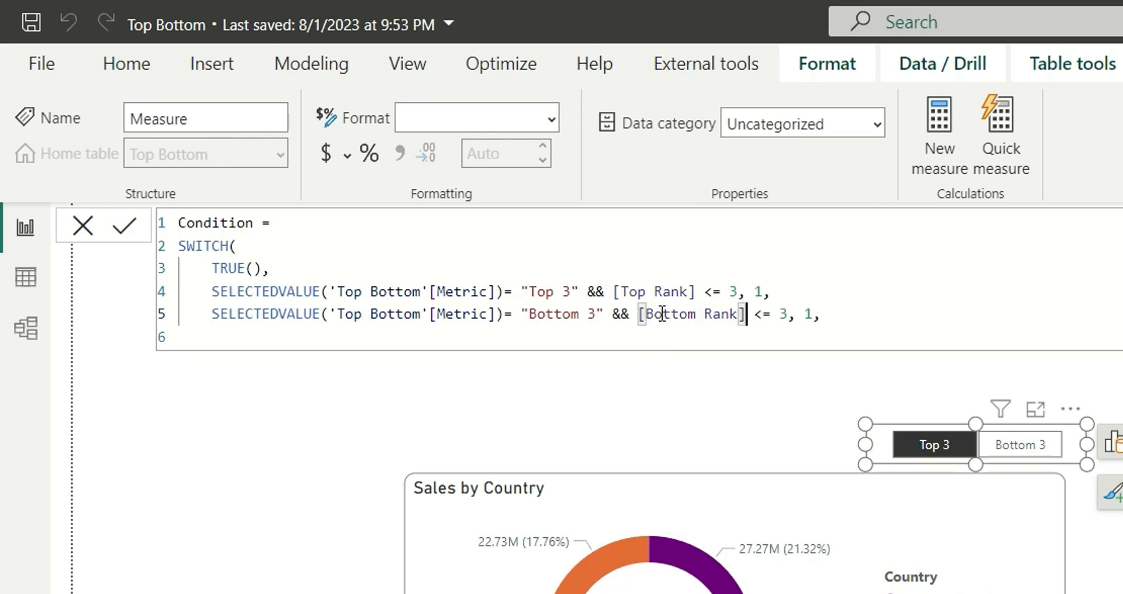
Step: Add 0 as the SWITCH default result, close the function, and commit the Condition measure
{"action": "left_click", "coordinate": [830, 316]}
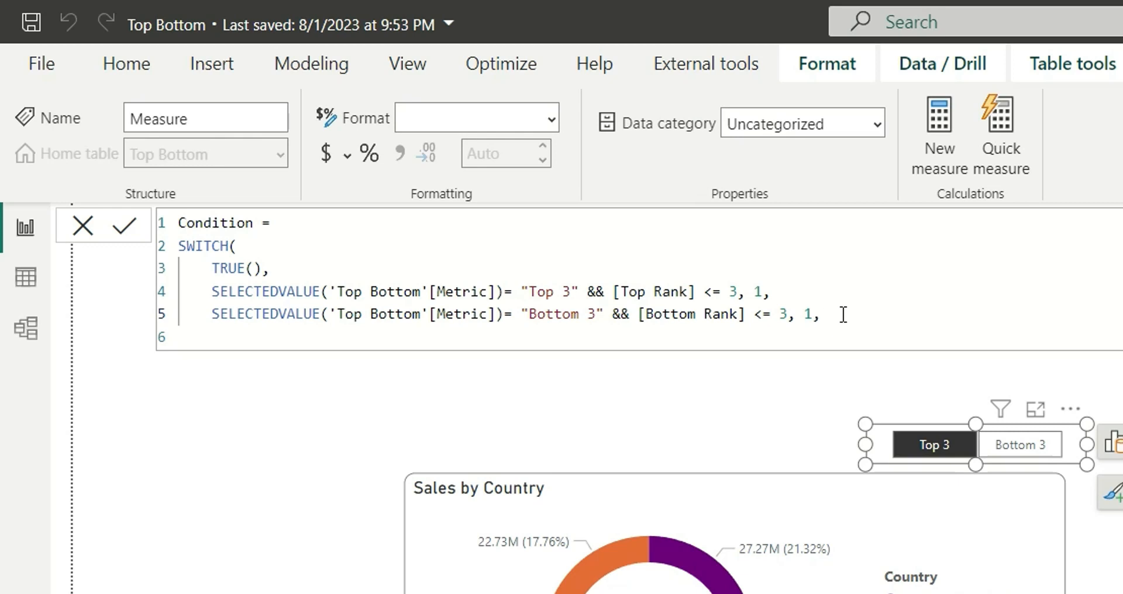
{"action": "key", "text": "shift+Return"}
{"action": "type", "text": "0"}
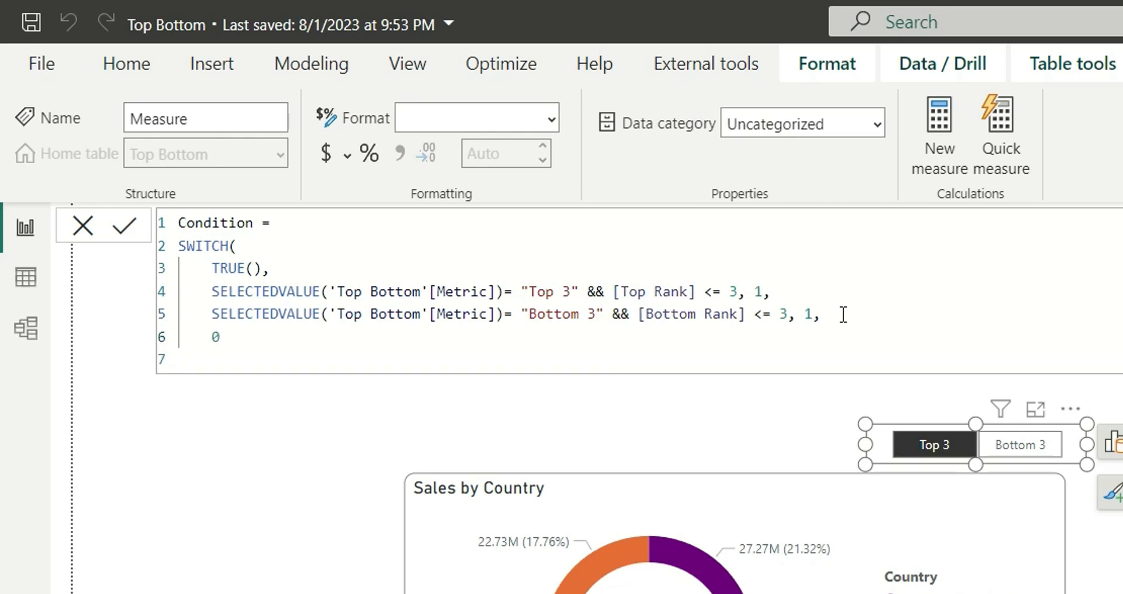
{"action": "key", "text": "shift+Return"}
{"action": "type", "text": ")"}
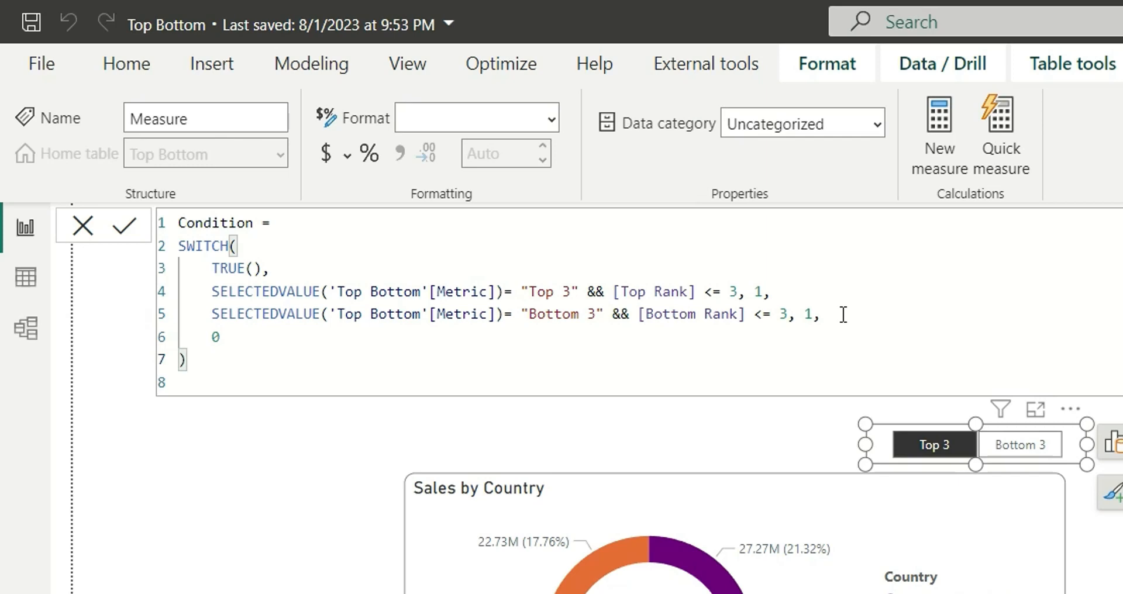
{"action": "key", "text": "Return"}
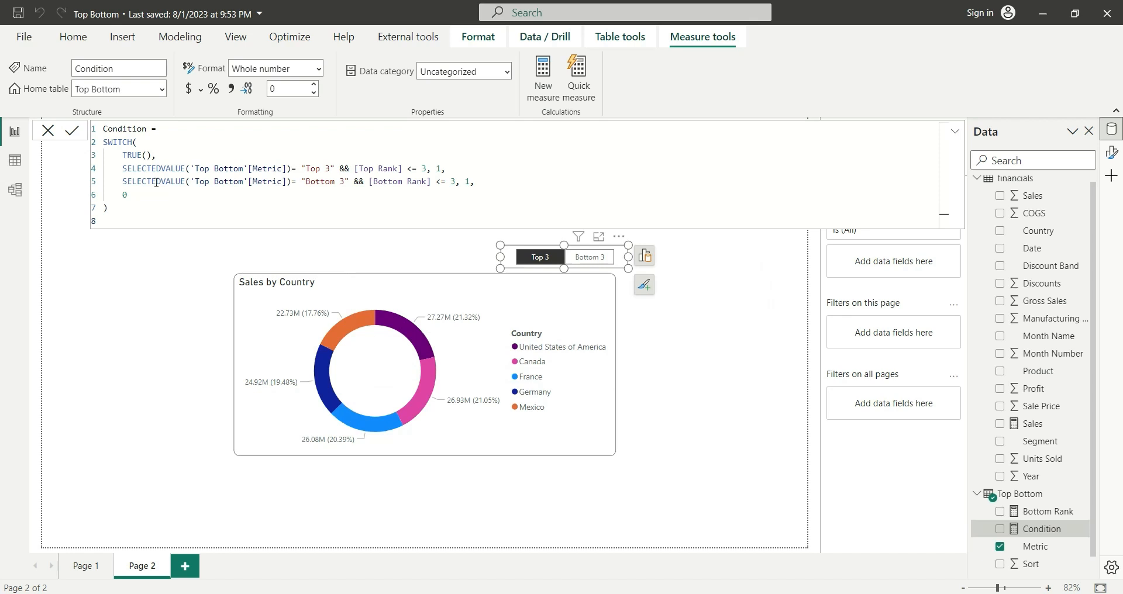
{"action": "left_click", "coordinate": [48, 132]}
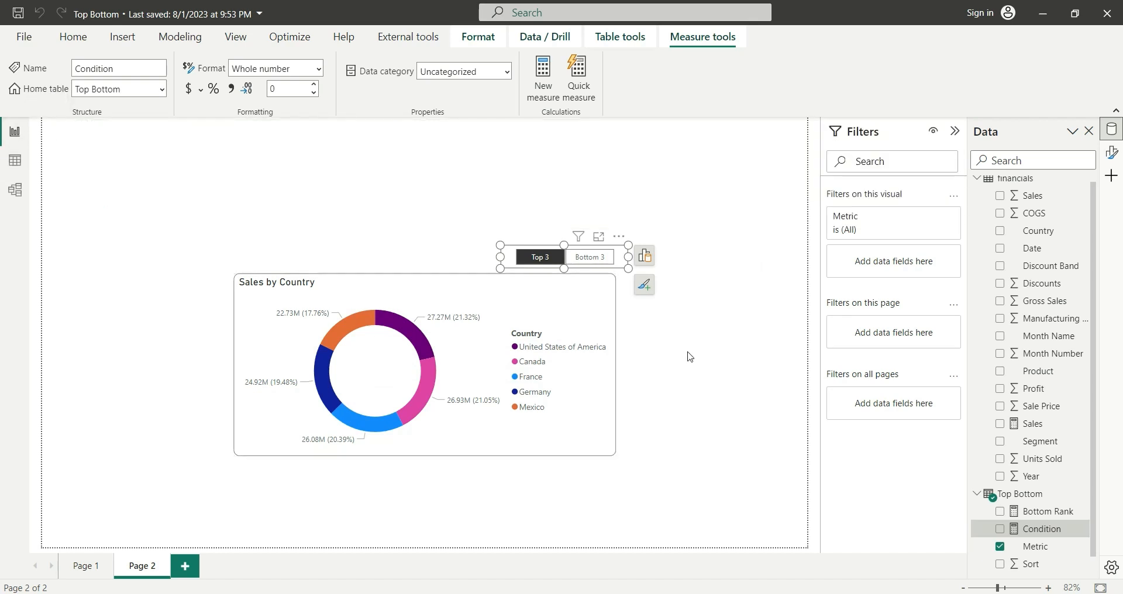
Step: Filter the Sales by Country chart by the Condition measure so that only items whose value is 1 are shown
{"action": "left_click", "coordinate": [608, 317]}
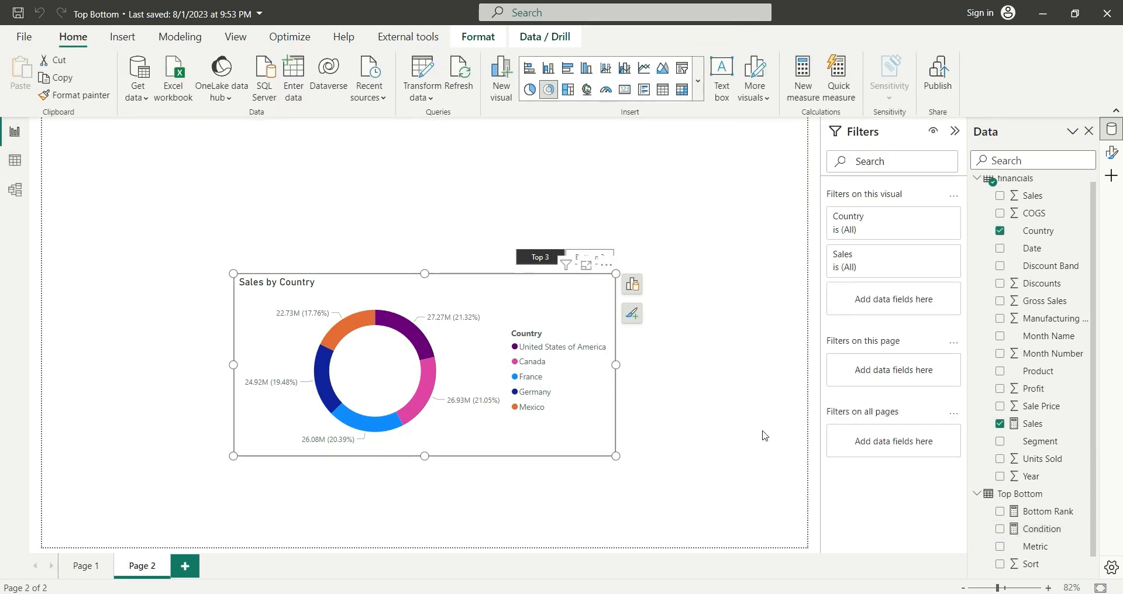
{"action": "scroll", "coordinate": [1018, 504], "scroll_direction": "down", "scroll_amount": 1}
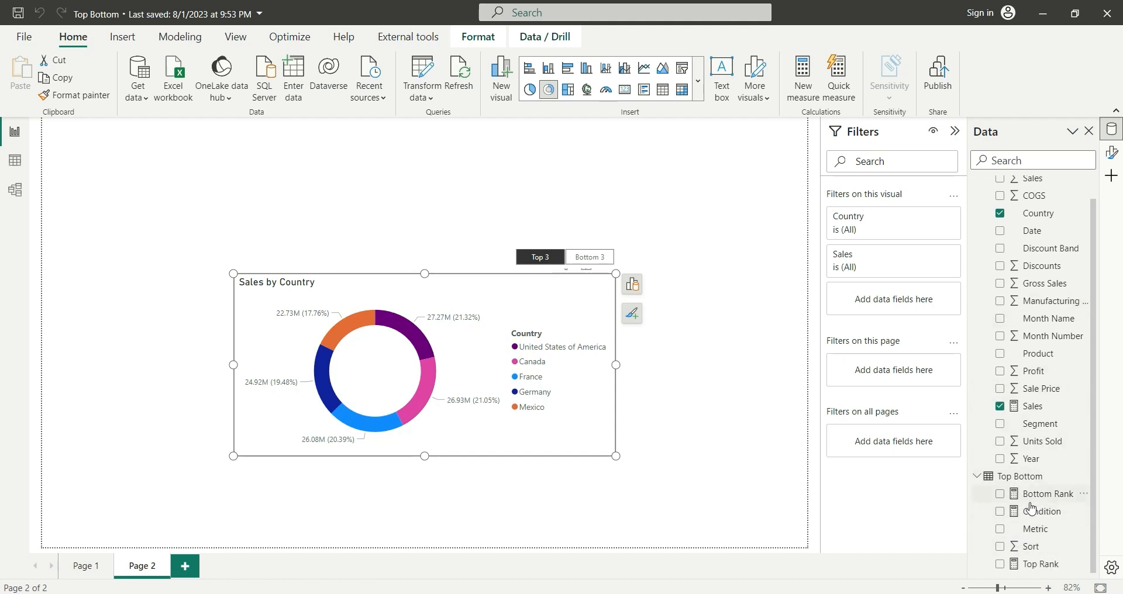
{"action": "left_click_drag", "start_coordinate": [1030, 506], "coordinate": [882, 301]}
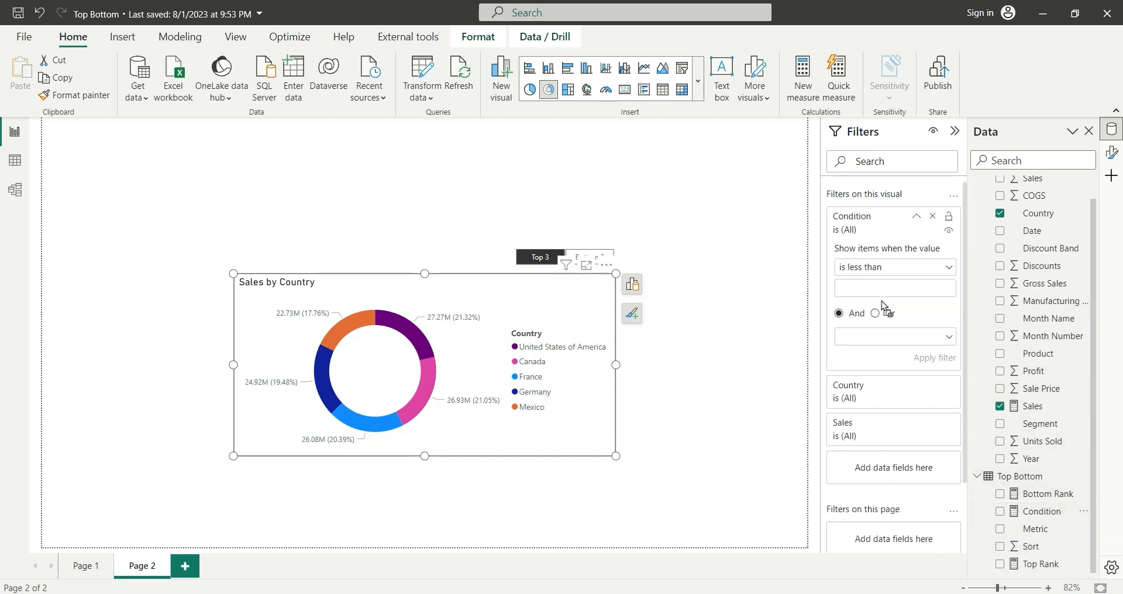
{"action": "left_click", "coordinate": [855, 269]}
{"action": "left_click", "coordinate": [851, 362]}
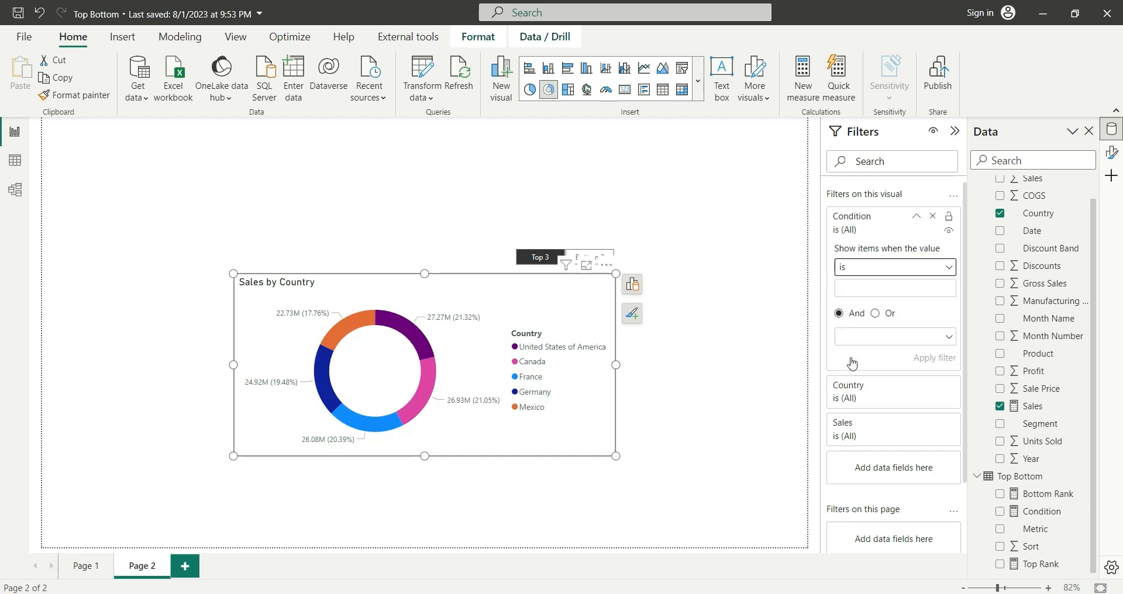
{"action": "left_click", "coordinate": [846, 286]}
{"action": "type", "text": "1"}
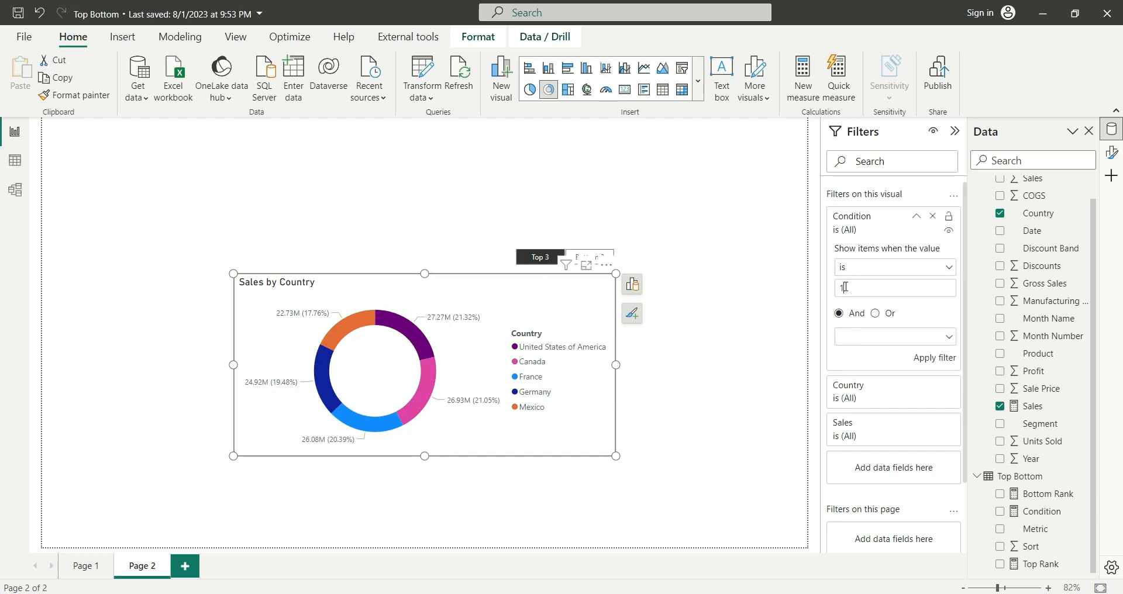
{"action": "left_click", "coordinate": [932, 359]}
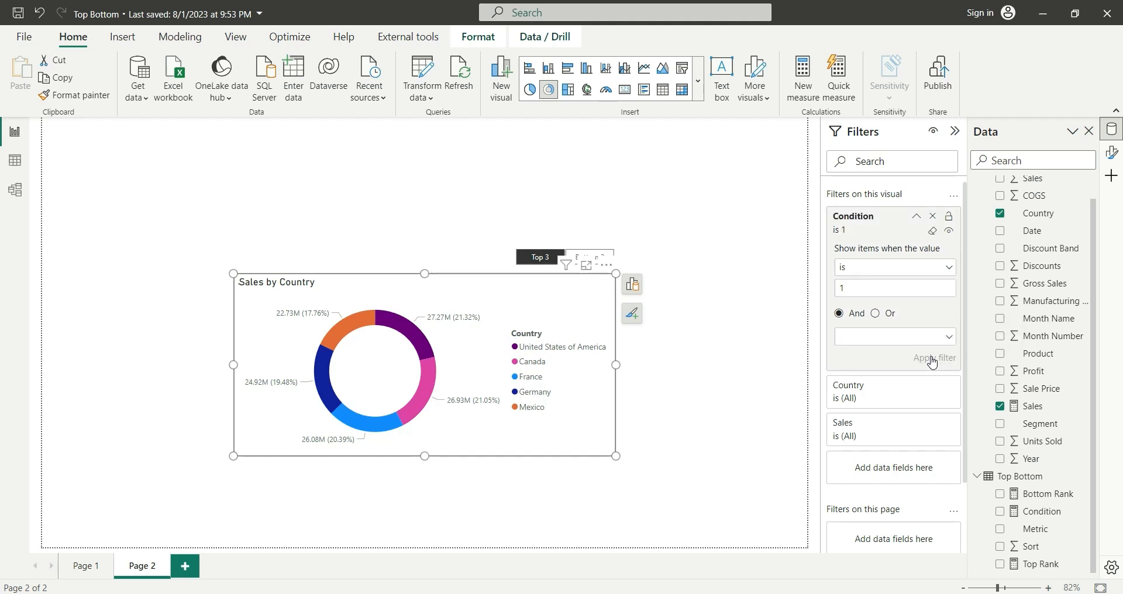
Step: Test the chart filter by choosing Bottom 3 in the slicer, then deselect the visual
{"action": "left_click", "coordinate": [721, 258]}
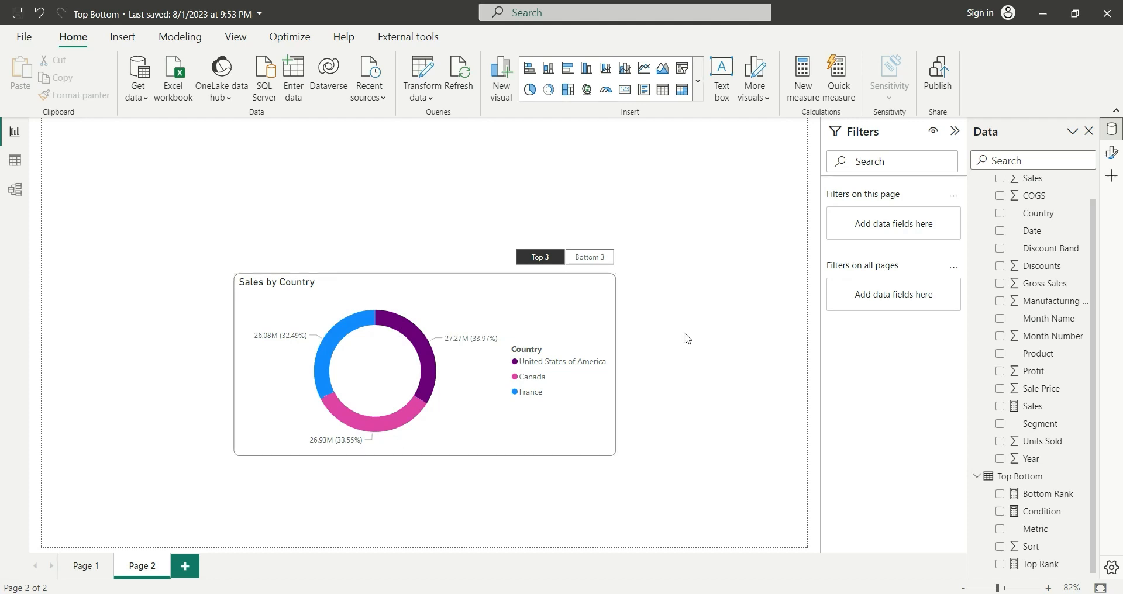
{"action": "left_click", "coordinate": [596, 260]}
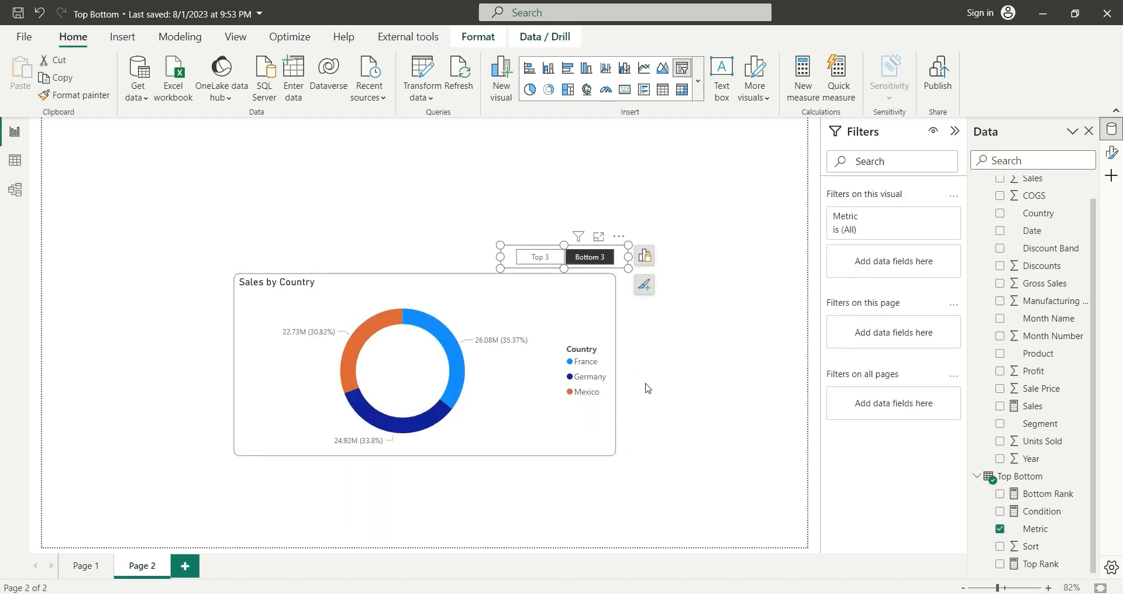
{"action": "left_click", "coordinate": [693, 361]}
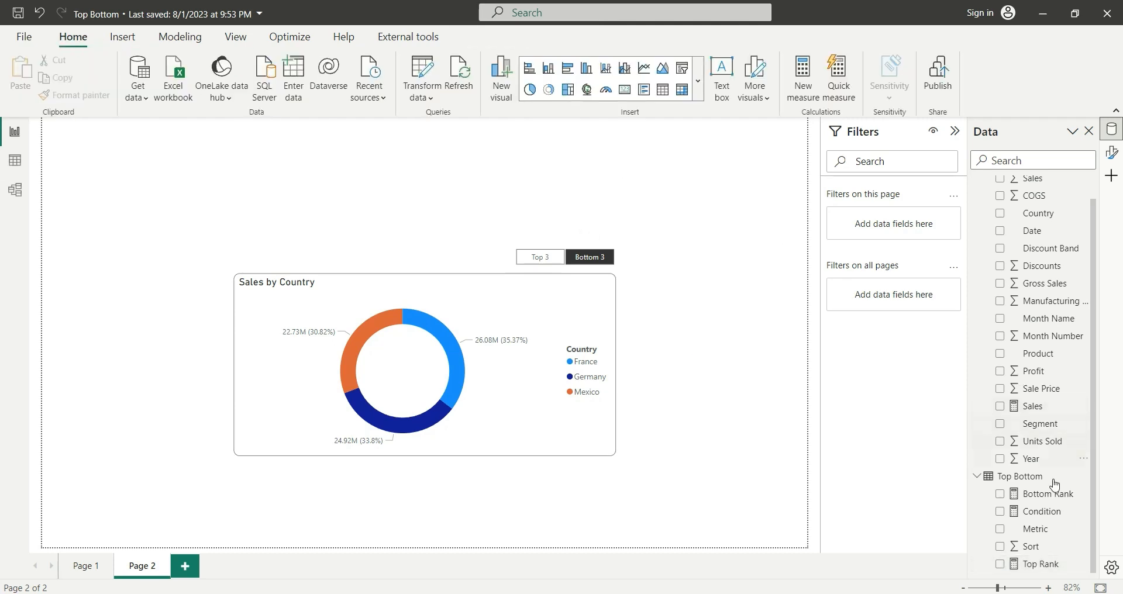
Step: Try a limit of 2 for both Top Rank and Bottom Rank in the Condition measure and commit it
{"action": "left_click", "coordinate": [1040, 514]}
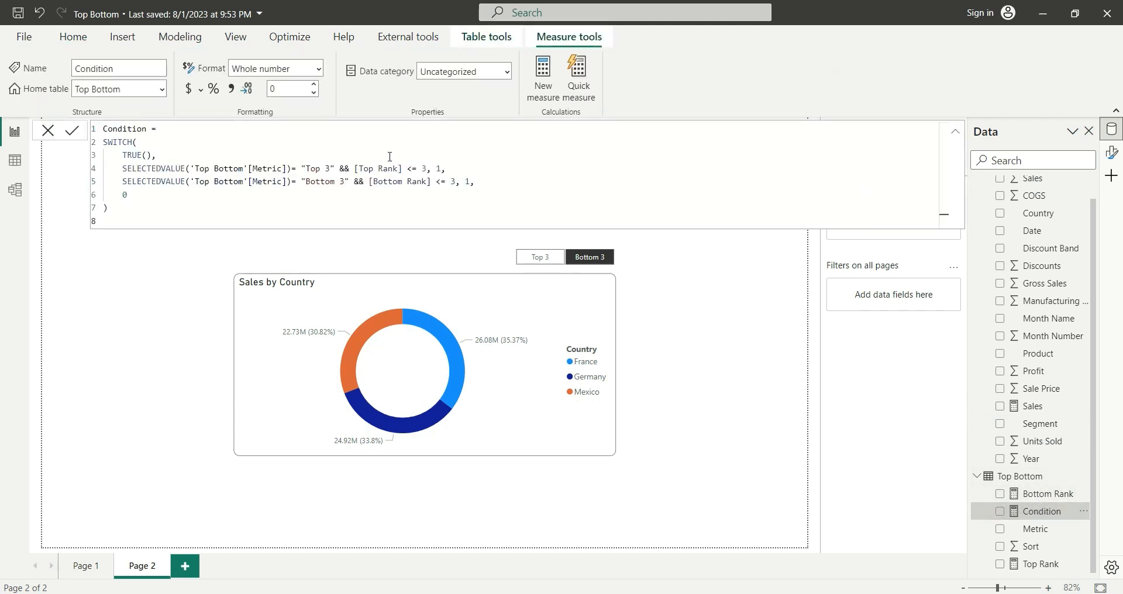
{"action": "left_click", "coordinate": [426, 169]}
{"action": "key", "text": "BackSpace"}
{"action": "type", "text": "2"}
{"action": "left_click", "coordinate": [455, 182]}
{"action": "key", "text": "BackSpace"}
{"action": "type", "text": "2"}
{"action": "key", "text": "Return"}
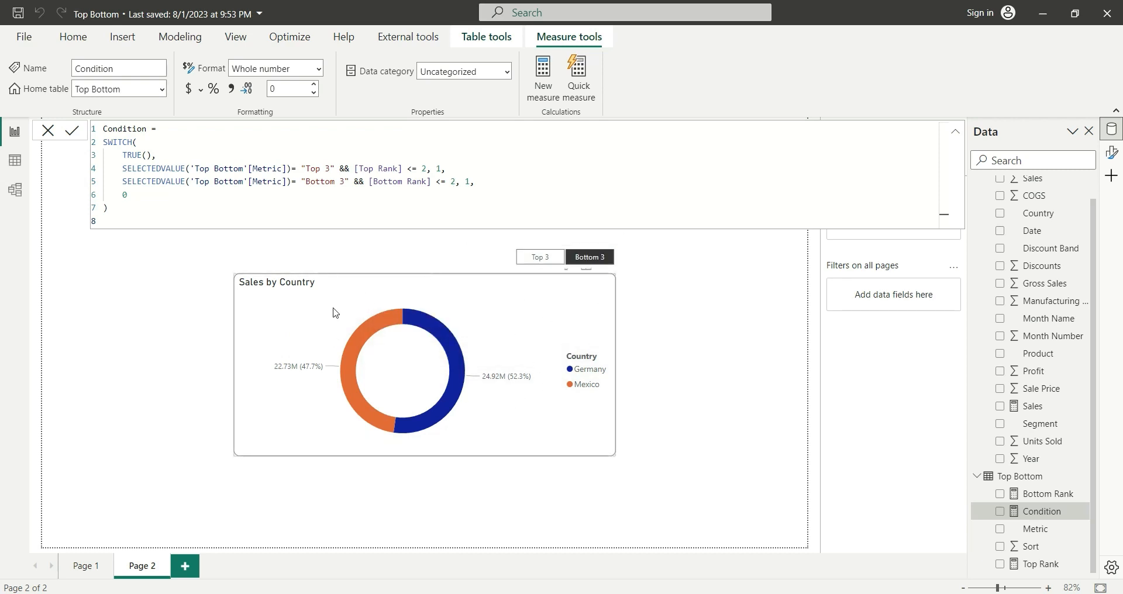
Step: Select Top 3 in the slicer and set the rank limits in the Condition measure back to 3
{"action": "left_click", "coordinate": [539, 257]}
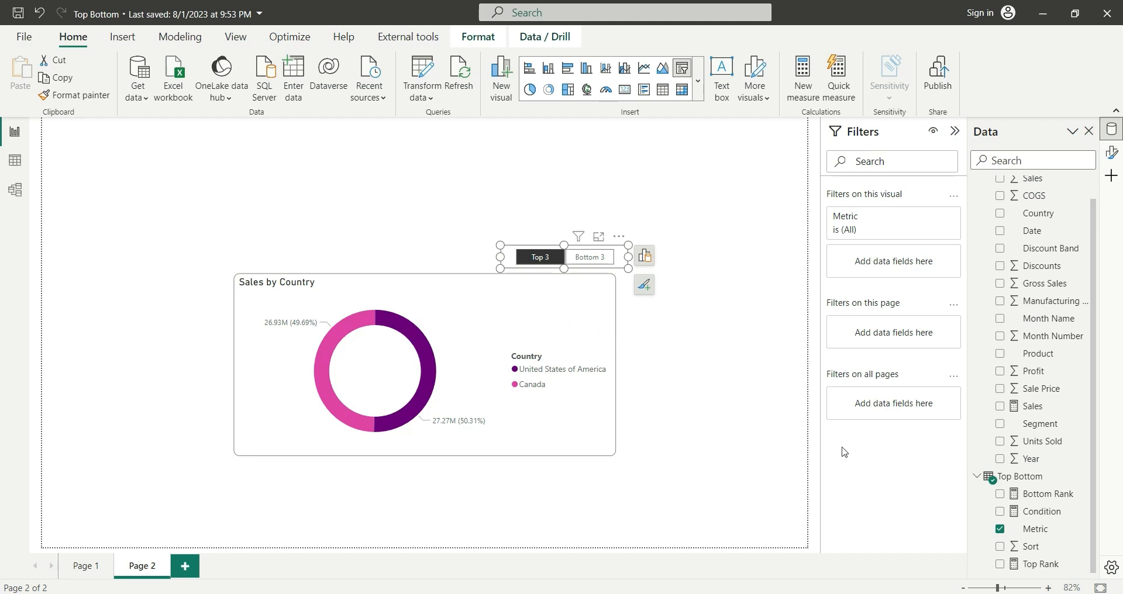
{"action": "left_click", "coordinate": [1031, 515]}
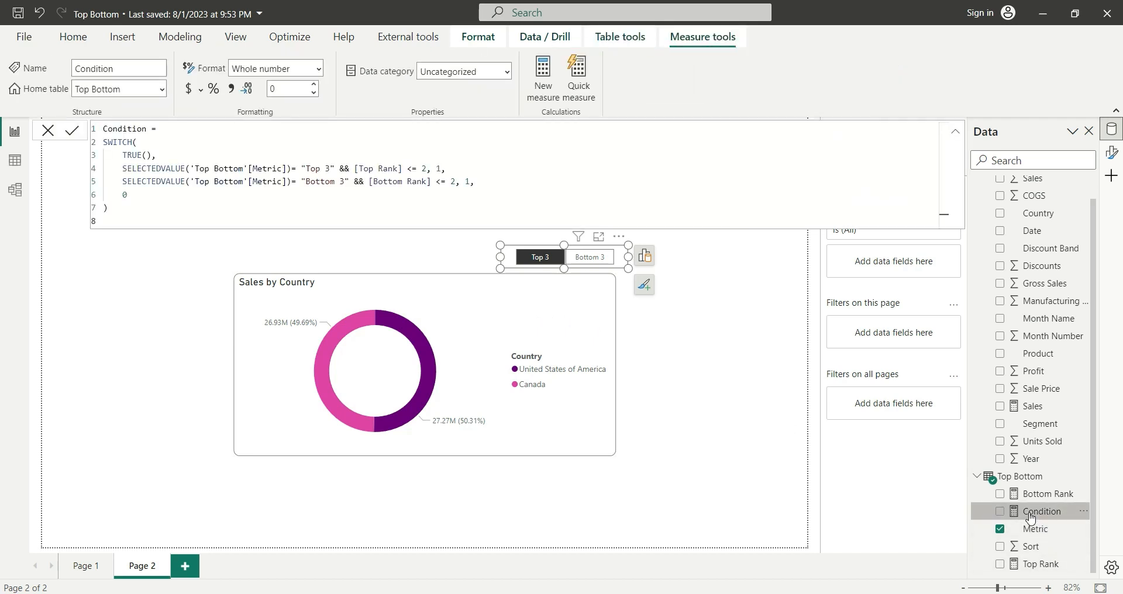
{"action": "left_click", "coordinate": [426, 169]}
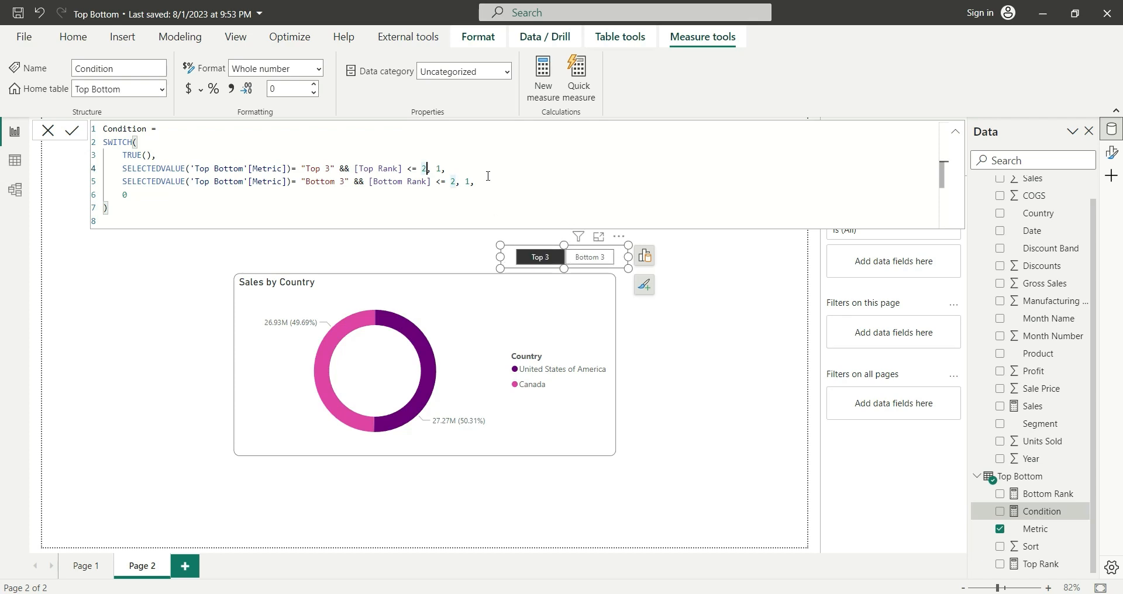
{"action": "type", "text": "3"}
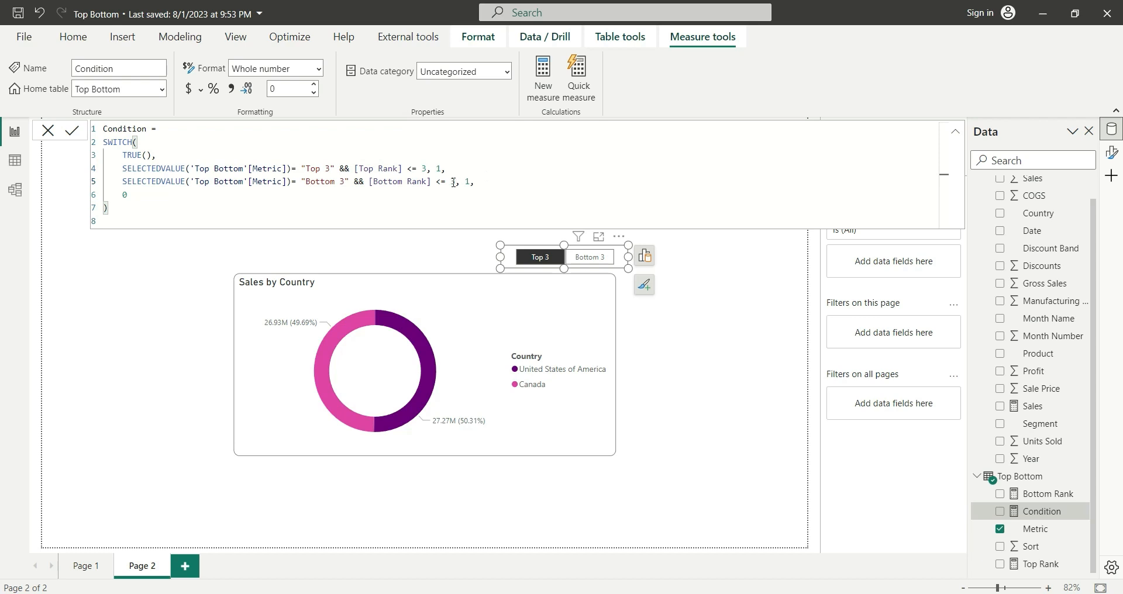
{"action": "key", "text": "Return"}
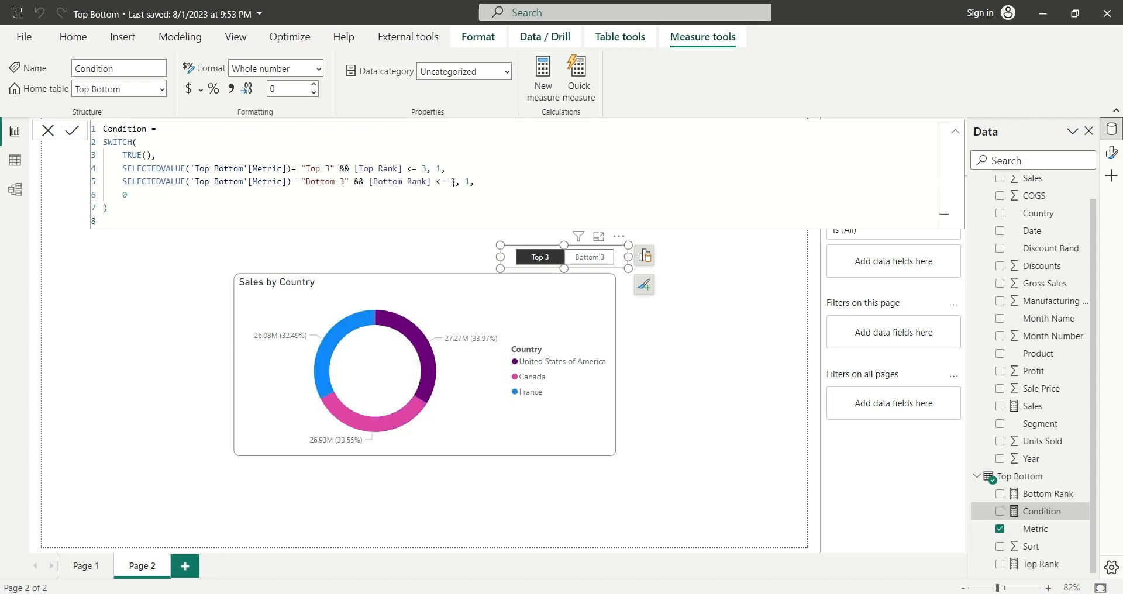
{"action": "left_click", "coordinate": [723, 440]}
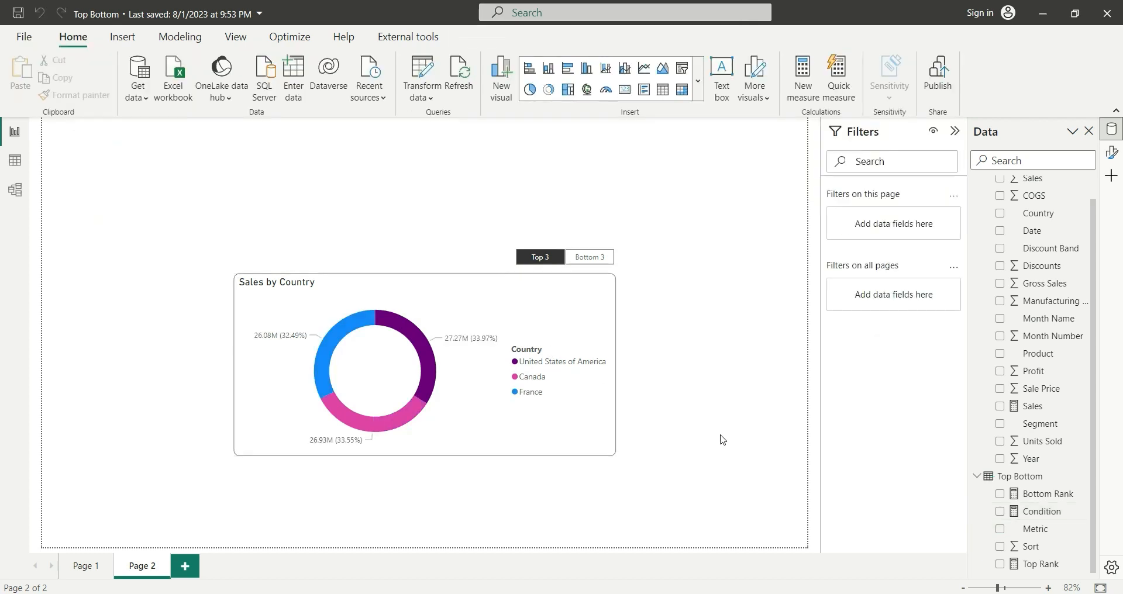